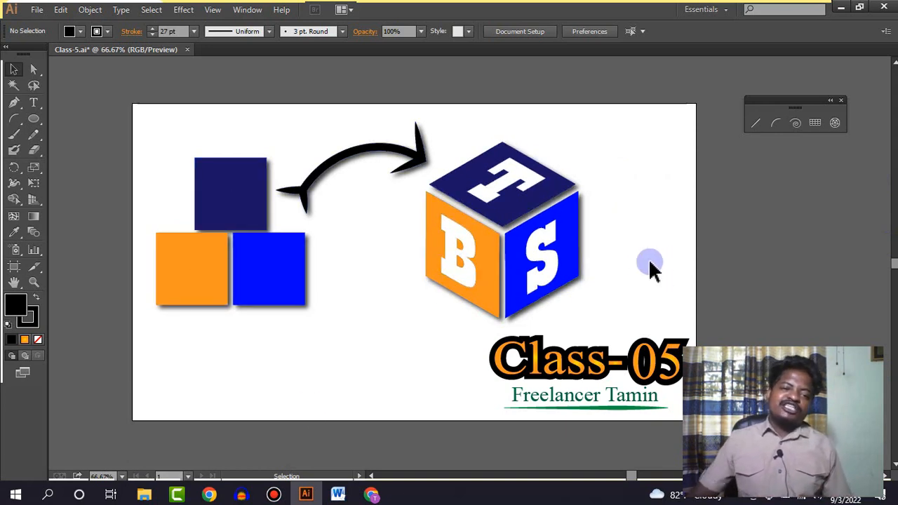
- Create a new blank document
click(270, 298)
click(757, 216)
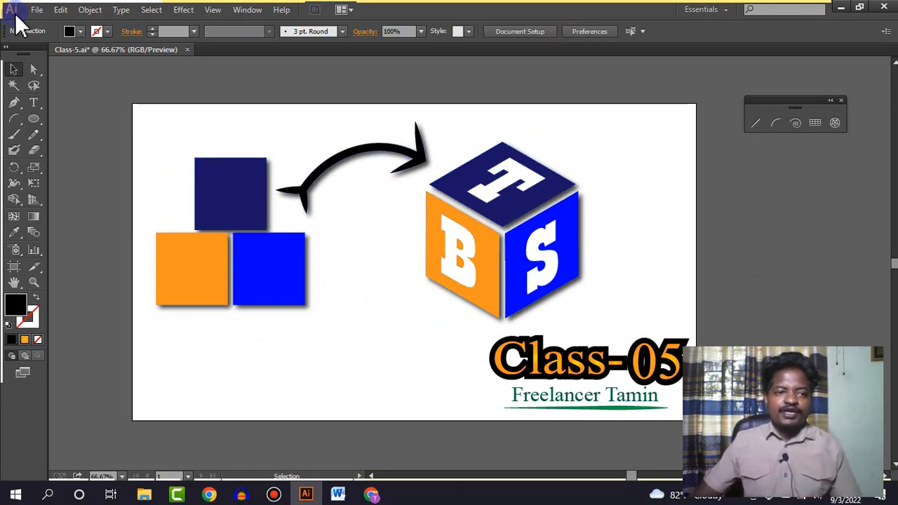
click(36, 10)
click(31, 22)
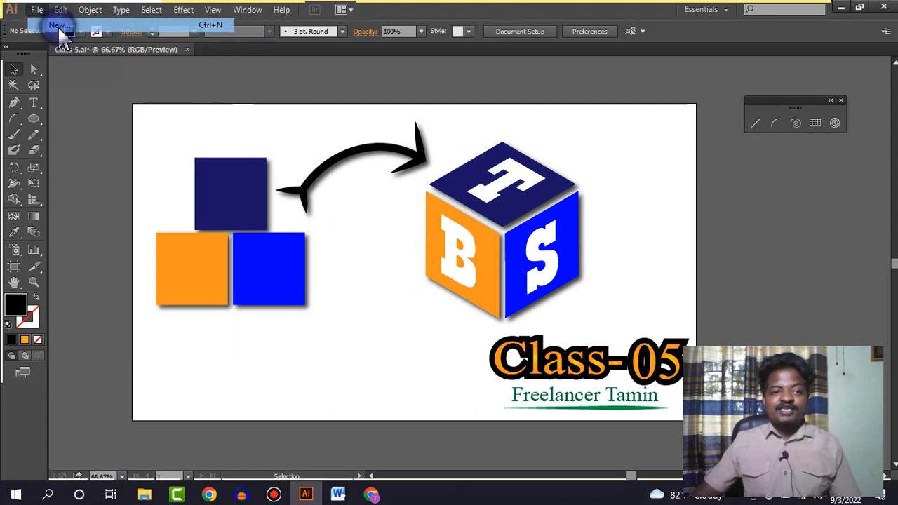
click(423, 358)
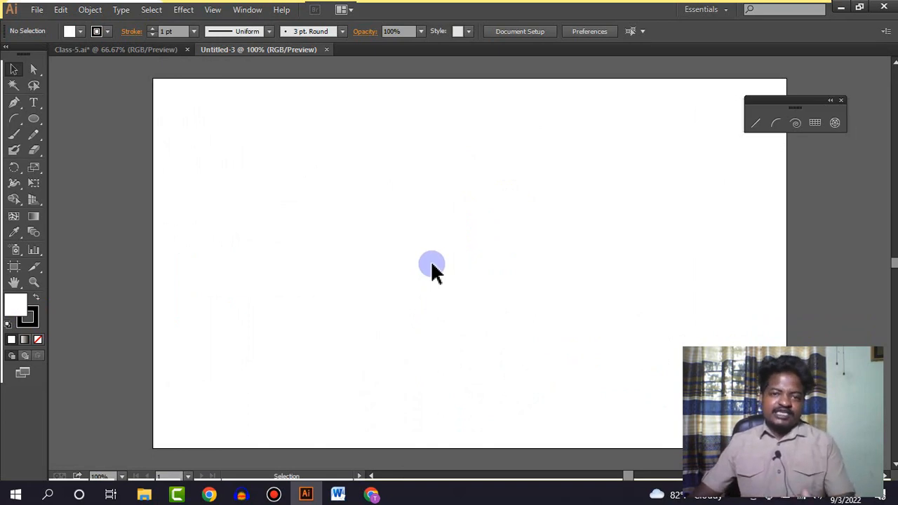
- Draw a small square with the Rectangle tool in the left half of the artboard
drag(435, 260, 351, 231)
scroll(391, 240, down, 1)
scroll(377, 242, up, 1)
click(33, 121)
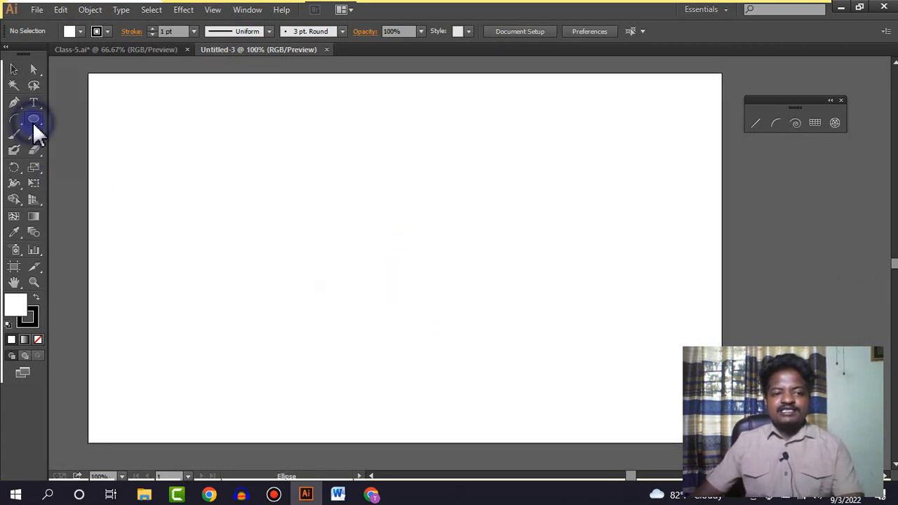
click(92, 120)
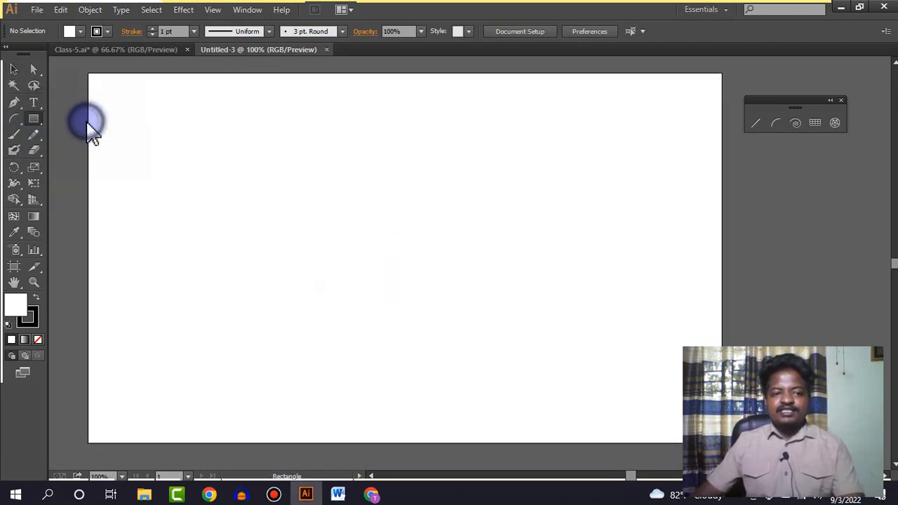
click(259, 188)
click(360, 234)
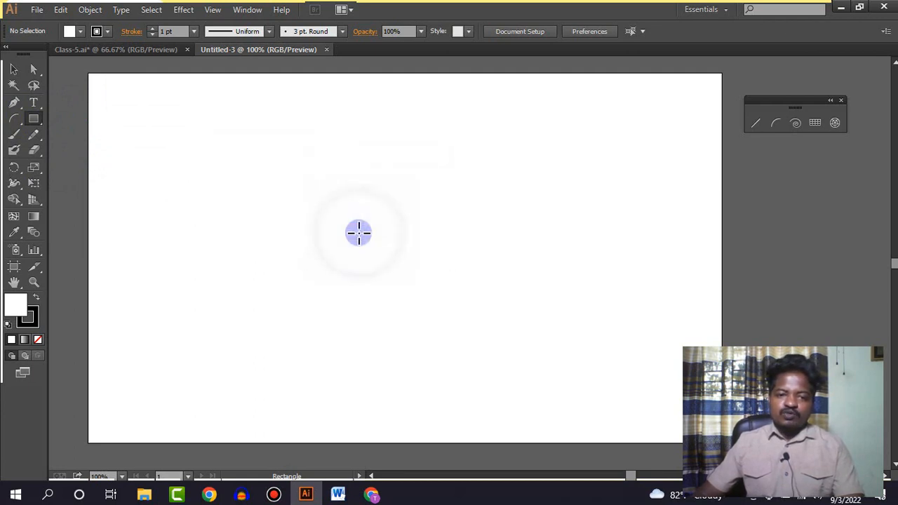
- Fill the square with dark navy blue, remove its stroke and deselect it
click(83, 32)
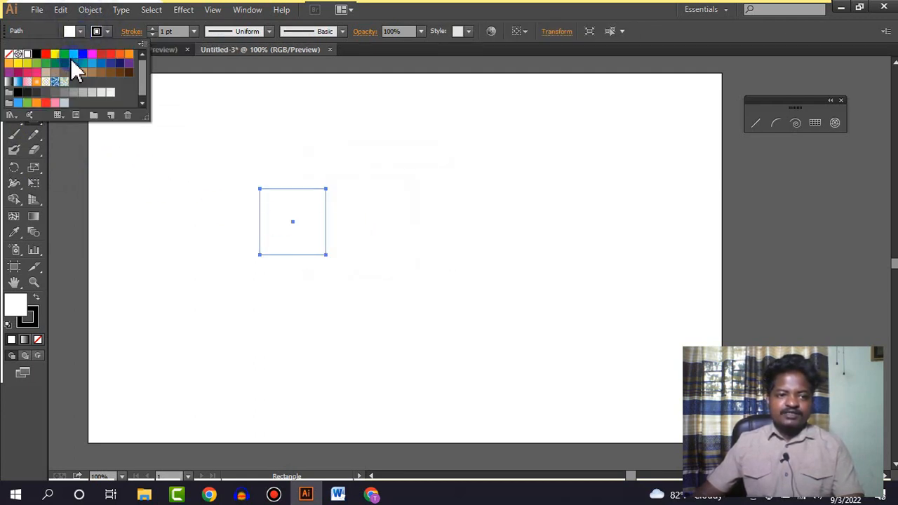
click(82, 55)
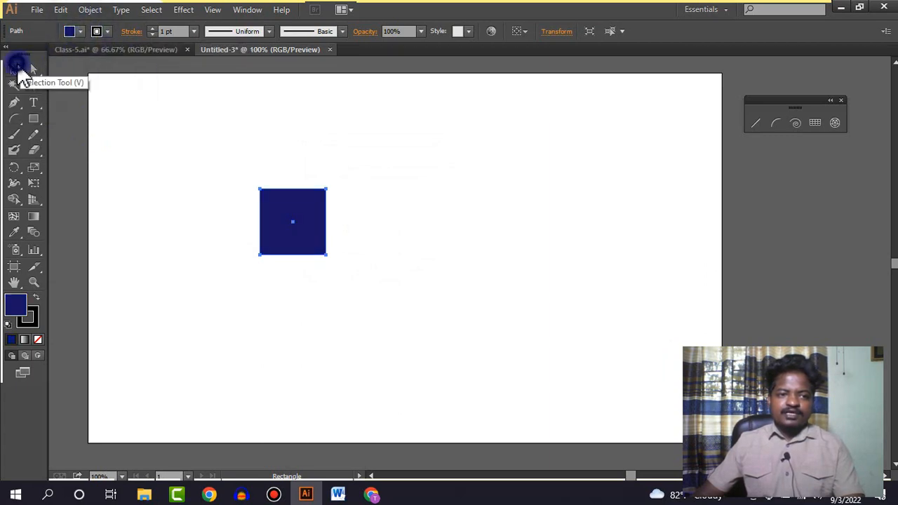
click(14, 68)
click(96, 31)
click(9, 55)
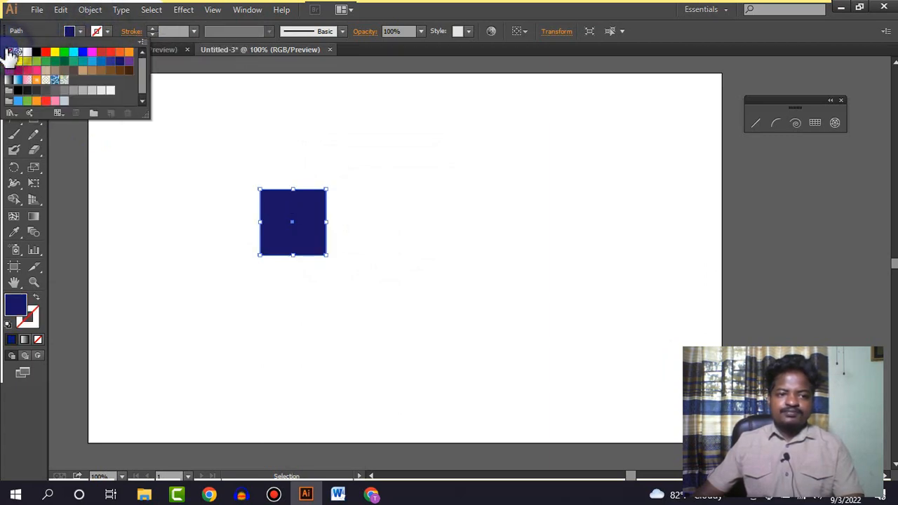
click(379, 164)
- Duplicate the square and arrange three squares in a pyramid, one centred above two side by side with small gaps
drag(312, 251, 219, 268)
drag(220, 267, 253, 187)
click(413, 164)
click(183, 10)
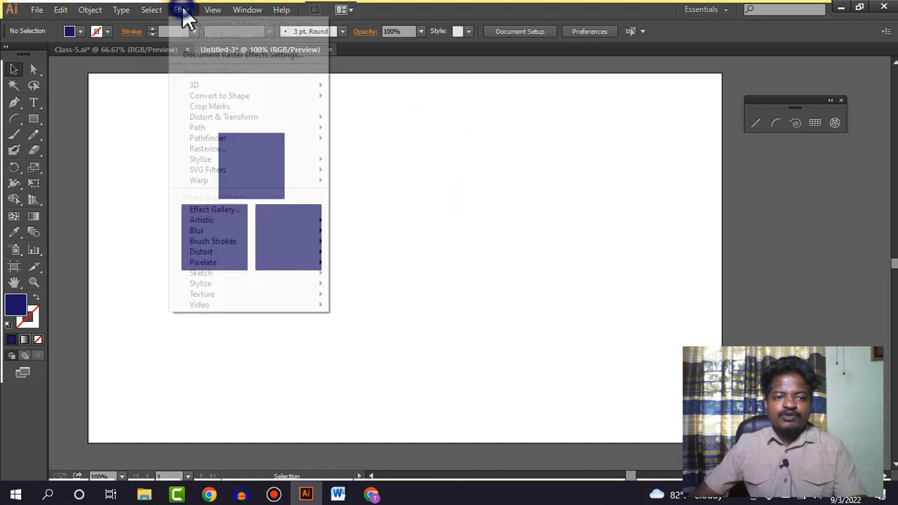
mouse_move(224, 88)
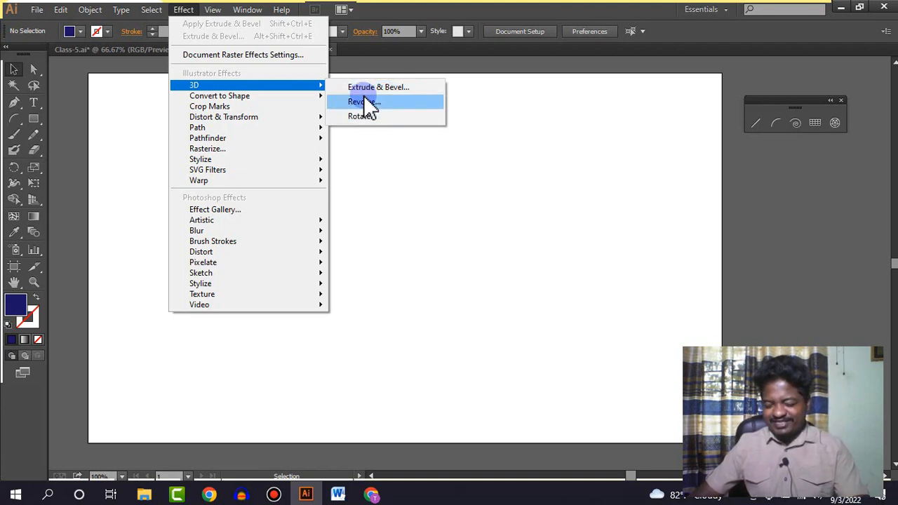
click(363, 115)
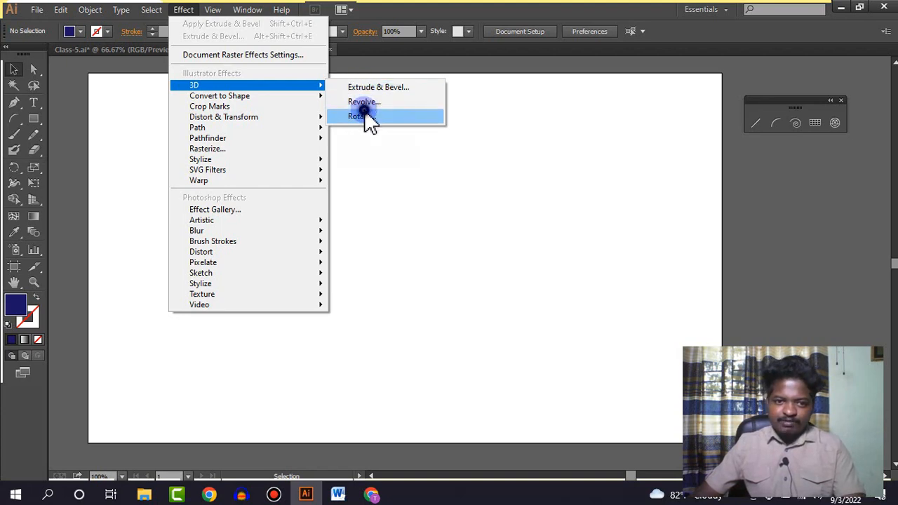
drag(554, 76, 555, 78)
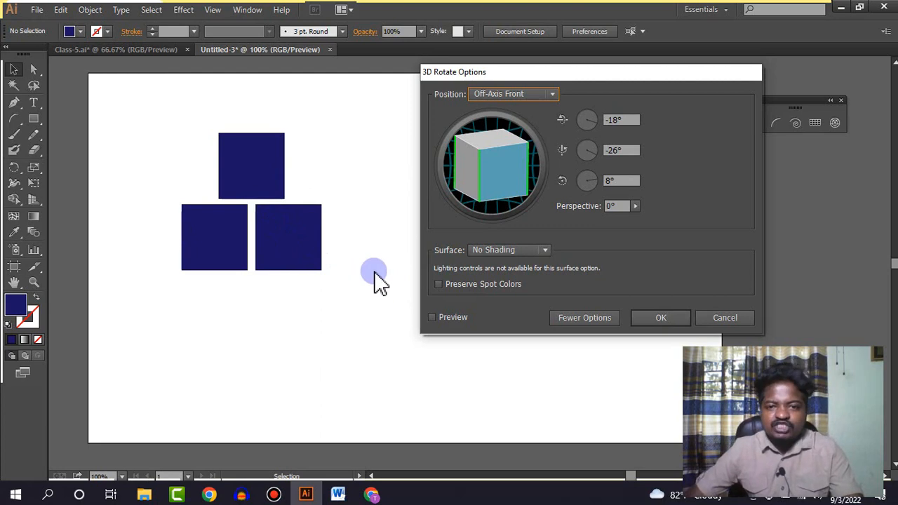
click(452, 332)
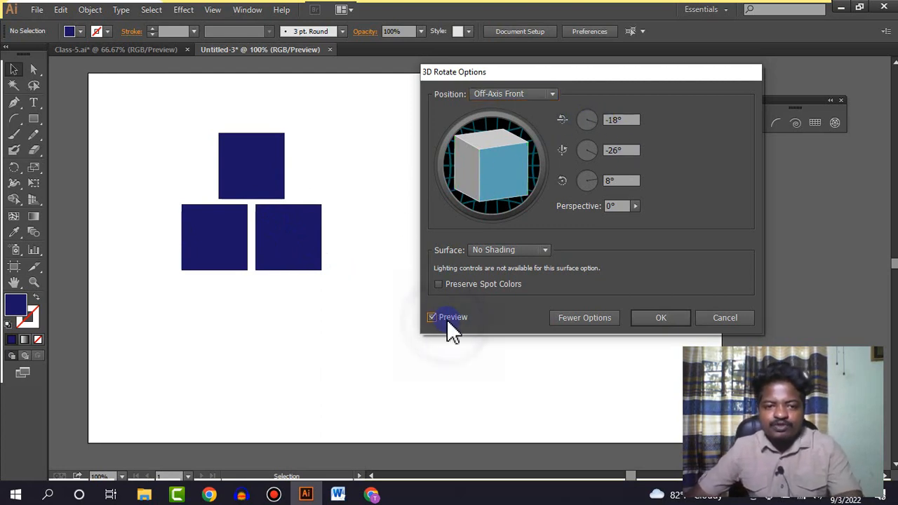
click(725, 317)
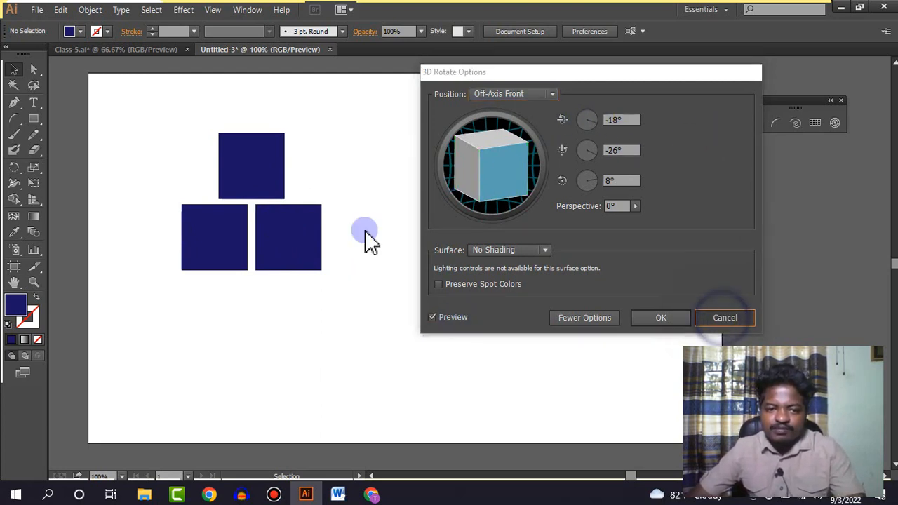
- Set up a 3D Rotate effect on the lower-right square with preview on and the Isometric Right position
click(315, 269)
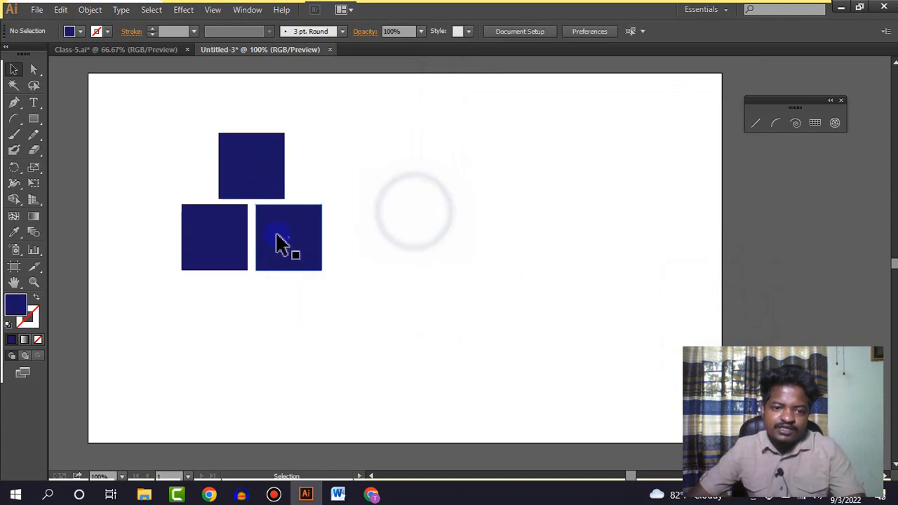
click(190, 13)
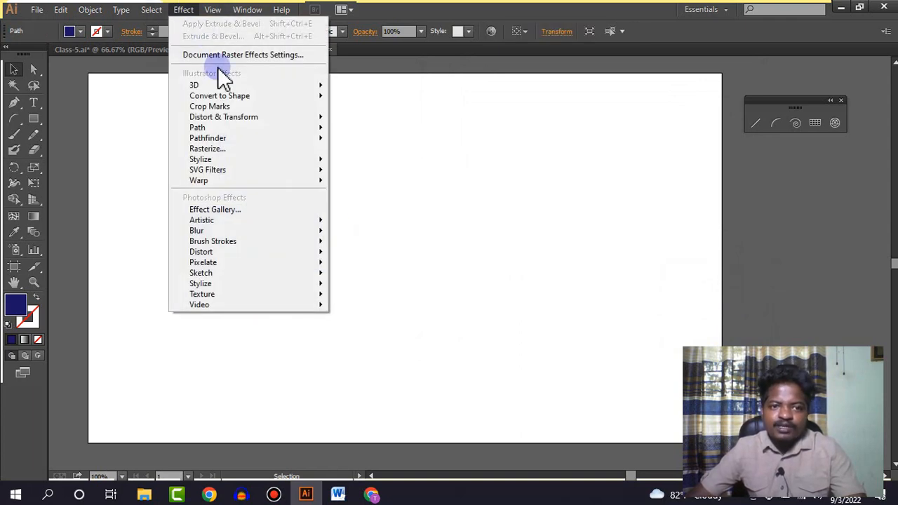
click(275, 82)
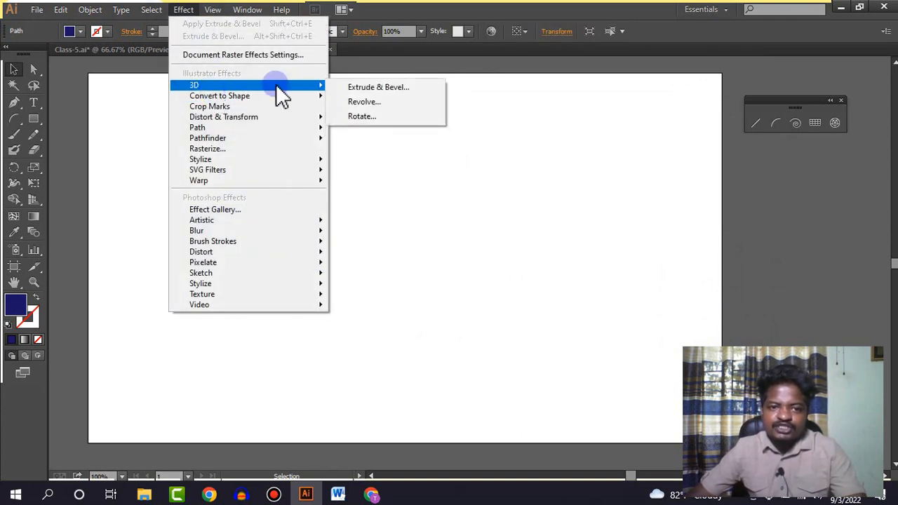
click(373, 116)
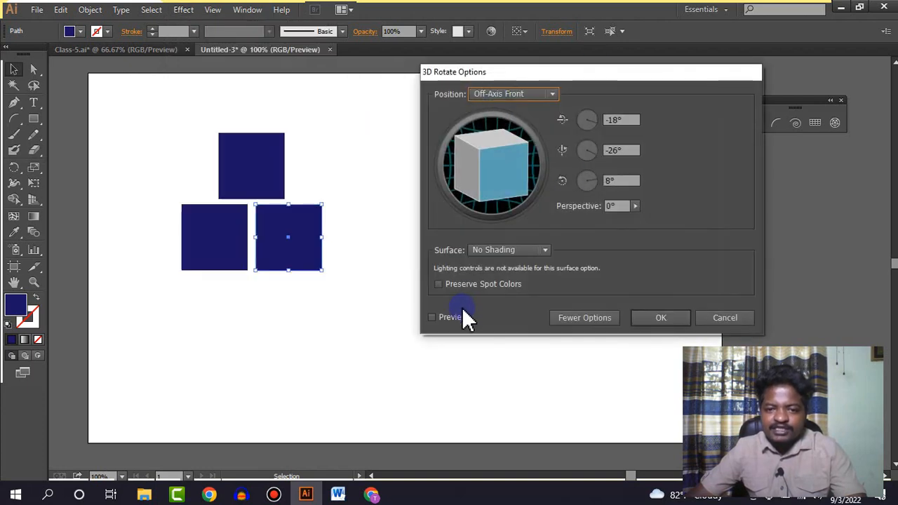
click(442, 317)
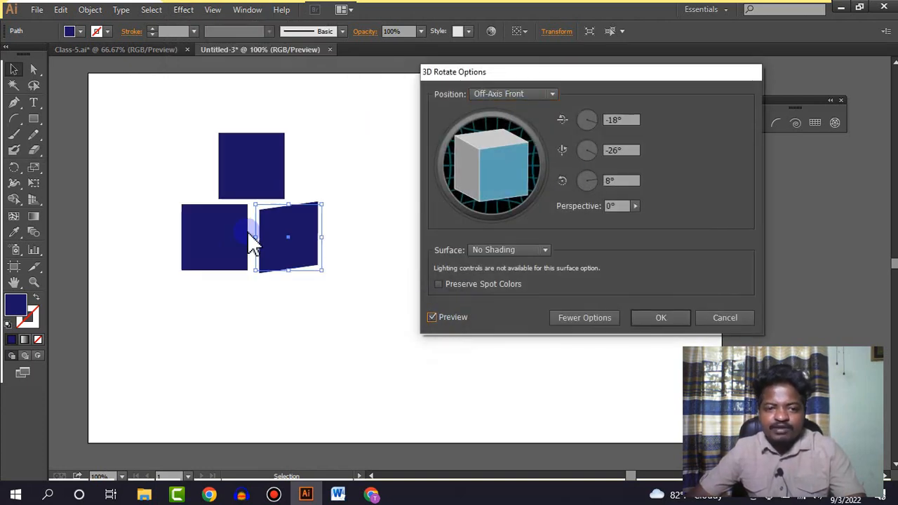
click(529, 94)
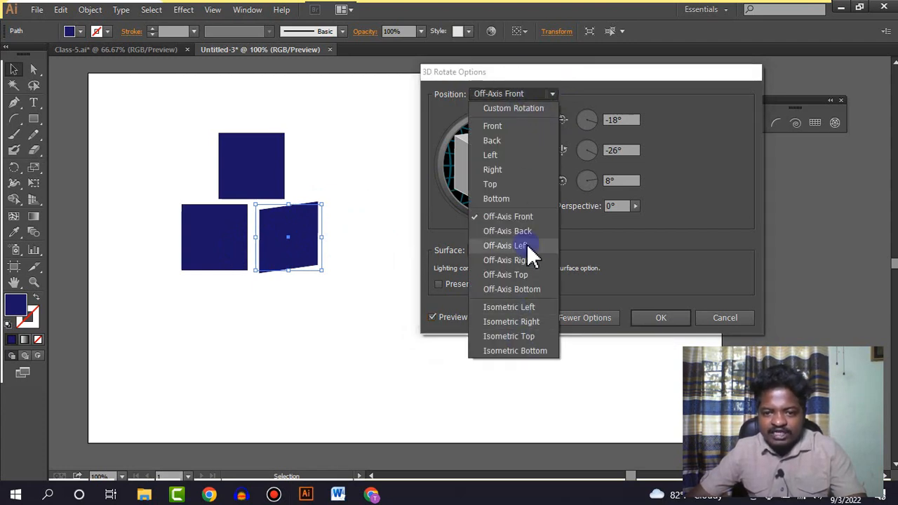
click(532, 324)
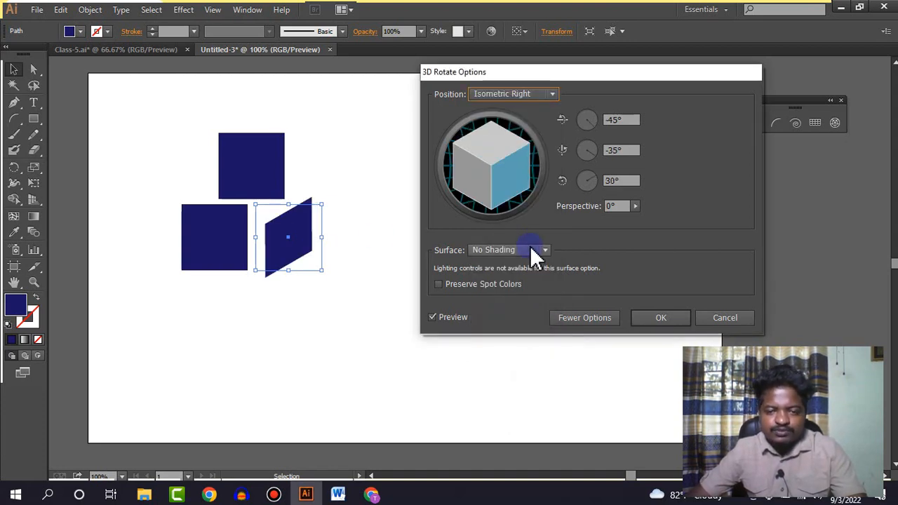
- Try the Off-Axis Back, Isometric Right and Off-Axis Top positions on the lower-right square to compare them
click(509, 97)
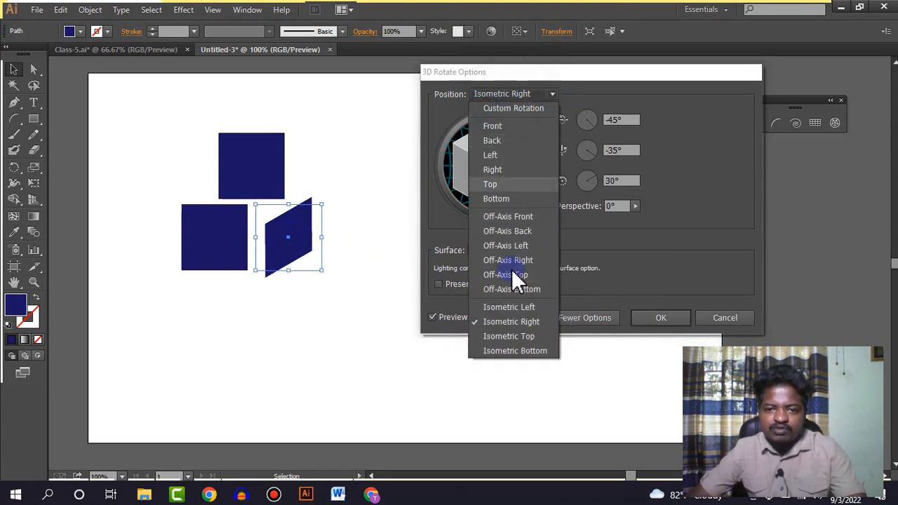
click(509, 232)
click(525, 98)
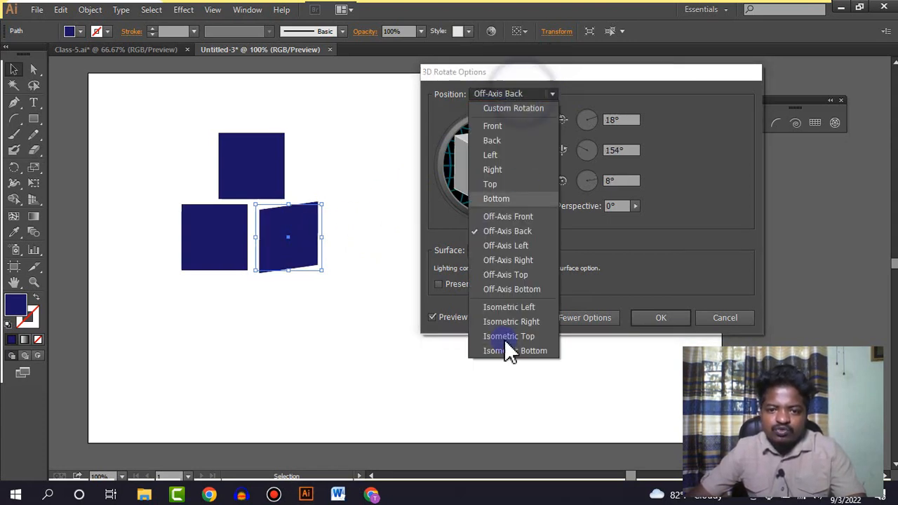
click(512, 321)
click(520, 98)
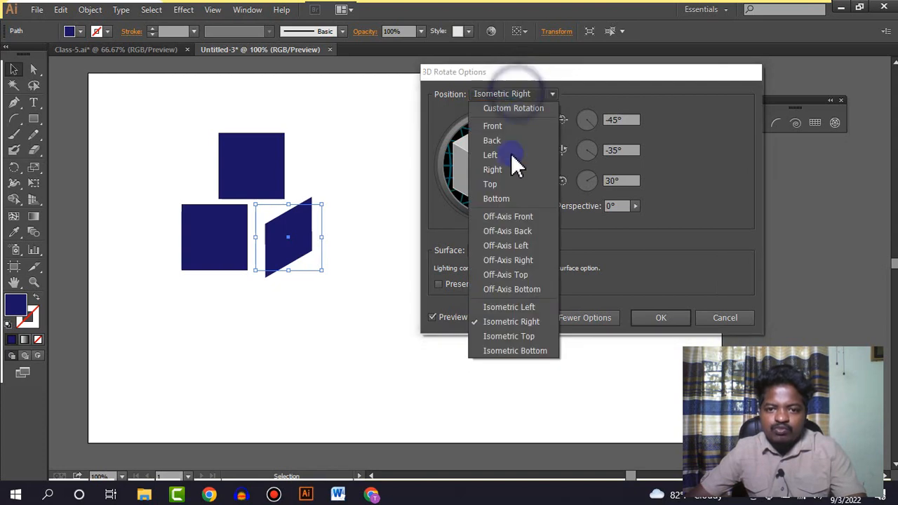
click(500, 278)
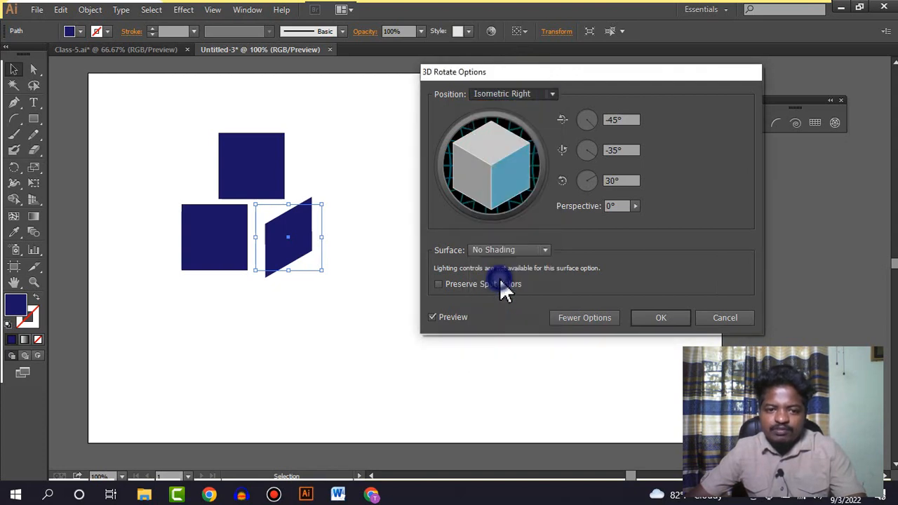
- Set the 3D rotation position to Isometric Right, apply it to the lower-right square and deselect
click(517, 94)
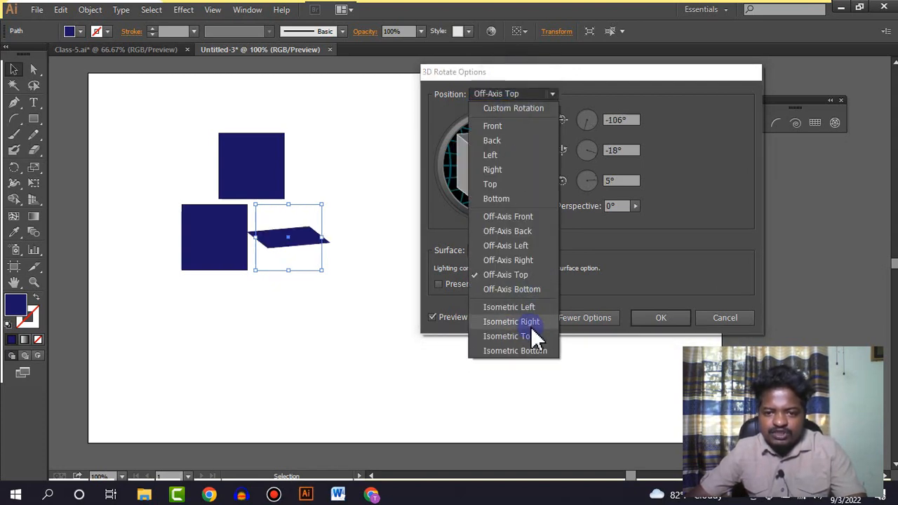
click(509, 324)
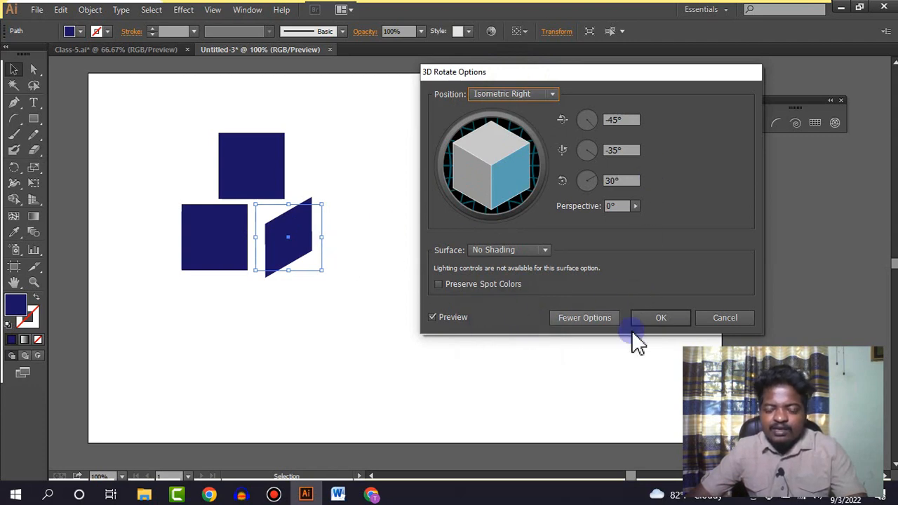
click(647, 317)
click(484, 314)
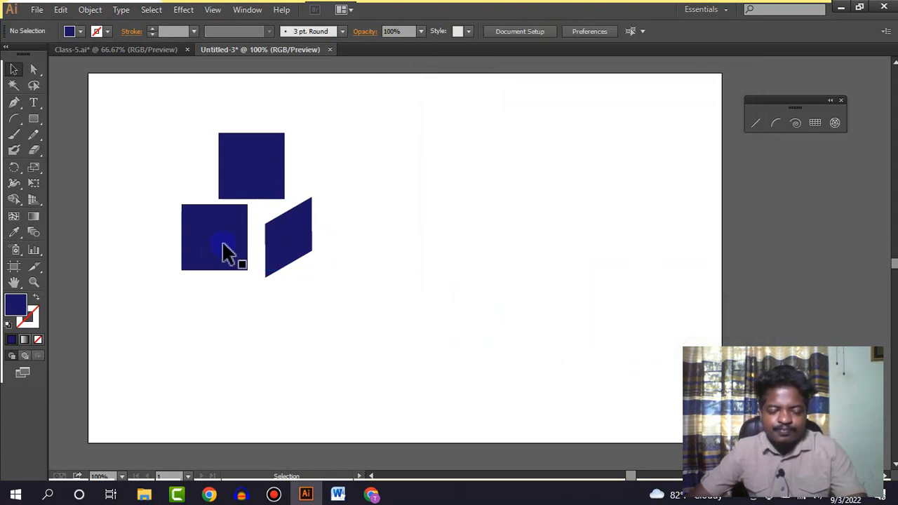
- Apply a 3D Rotate effect to the lower-left square using the Isometric Left position, with preview on
click(193, 228)
click(183, 9)
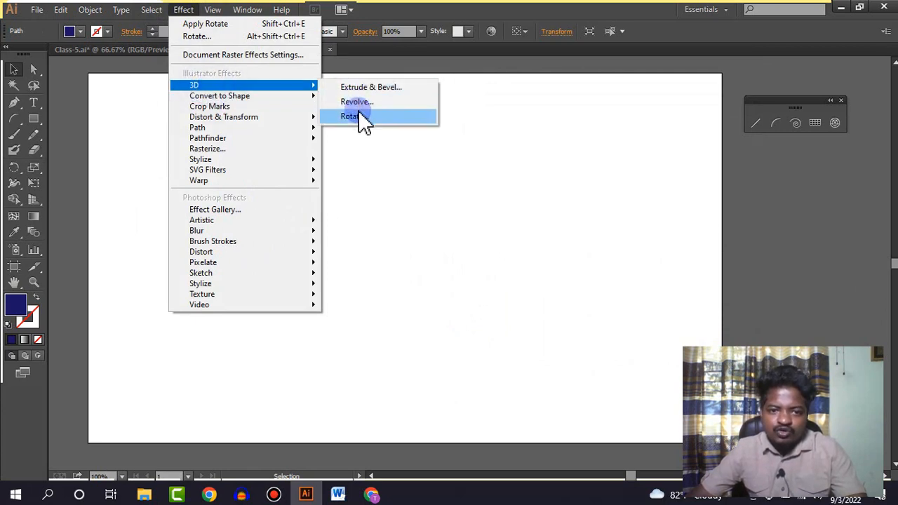
click(360, 114)
click(508, 96)
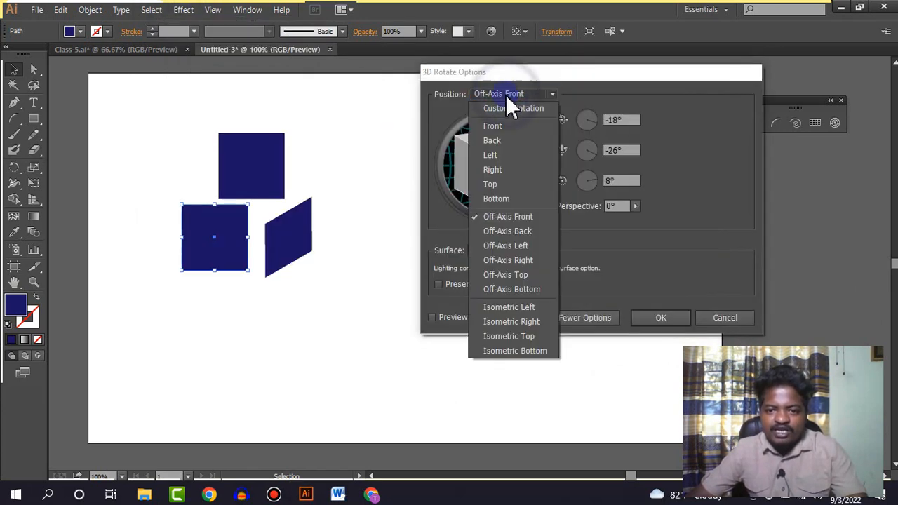
click(520, 309)
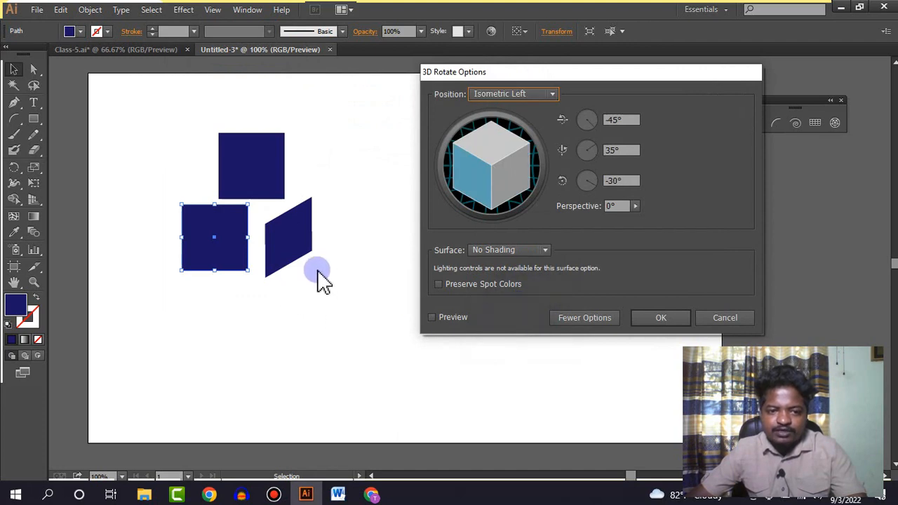
click(442, 316)
click(640, 317)
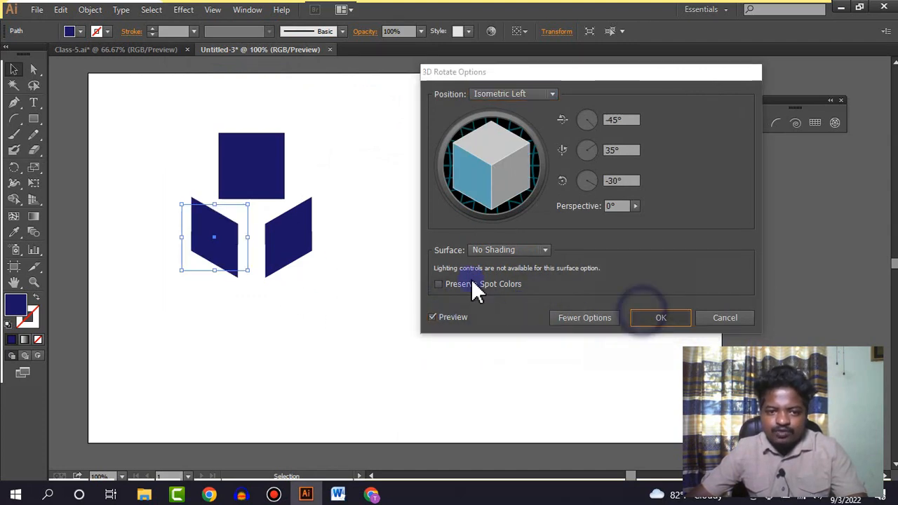
click(442, 273)
- Apply a 3D Rotate effect to the top square using the Isometric Top position with preview on, and deselect
click(277, 141)
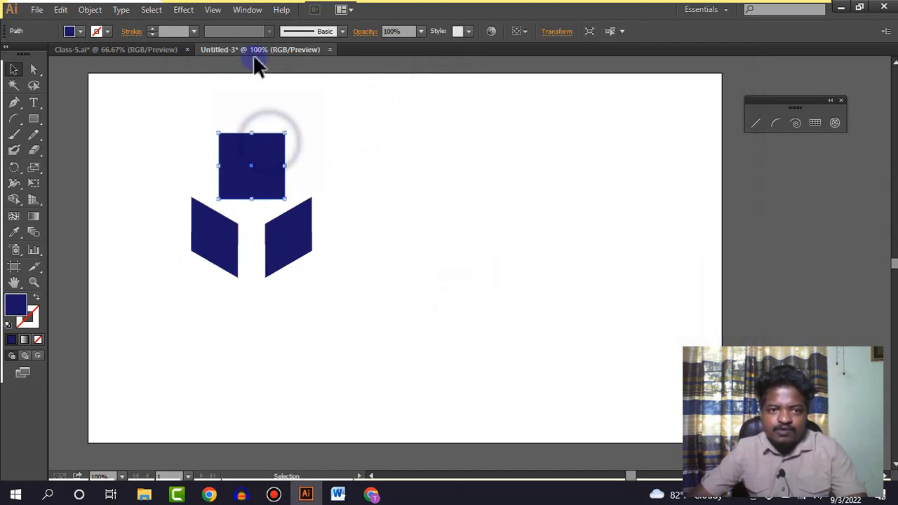
click(186, 14)
mouse_move(207, 87)
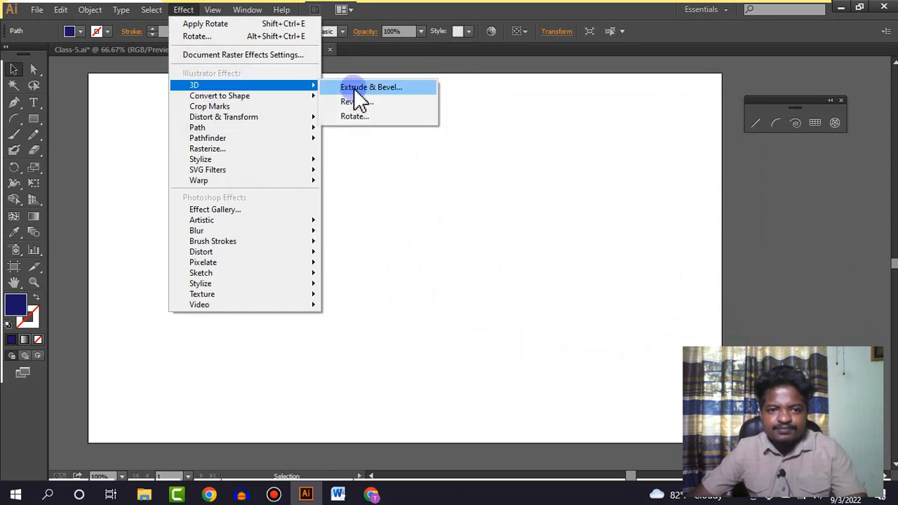
click(359, 116)
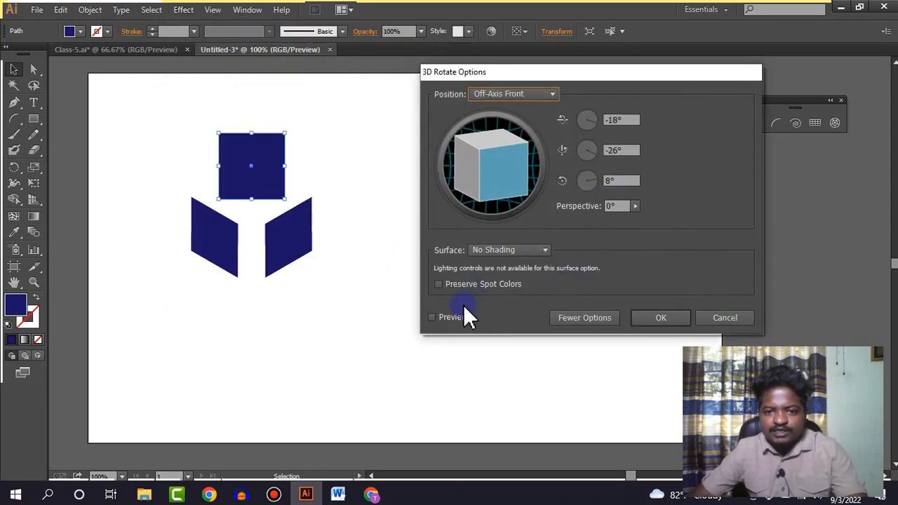
click(453, 322)
click(518, 98)
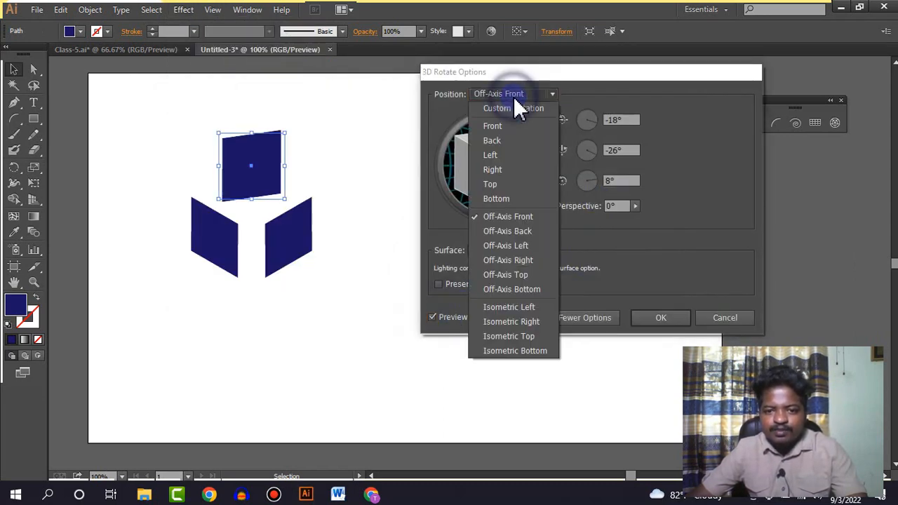
click(496, 339)
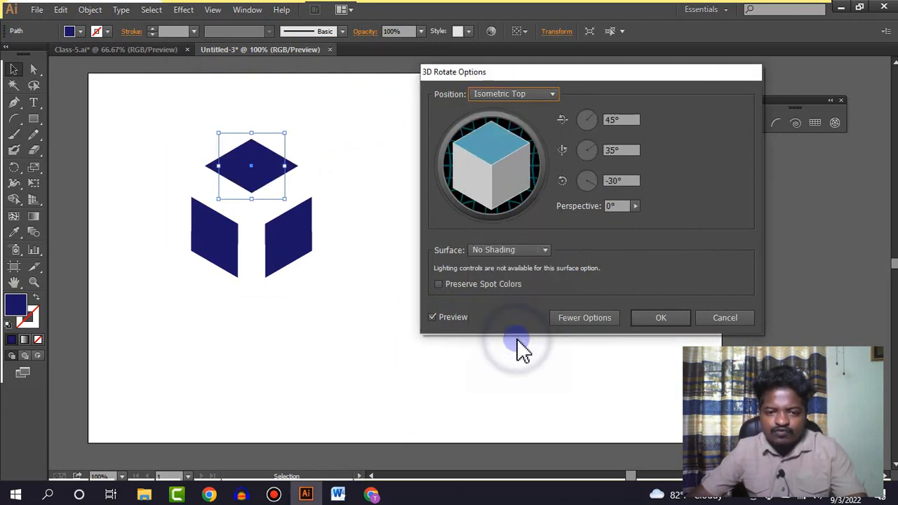
click(661, 317)
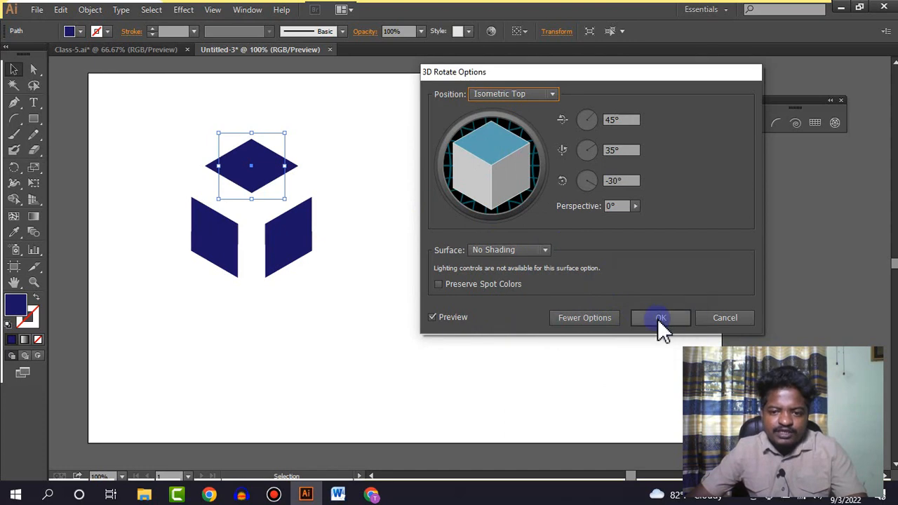
click(456, 317)
key(space)
drag(354, 231, 437, 258)
scroll(436, 239, up, 1)
scroll(384, 240, up, 1)
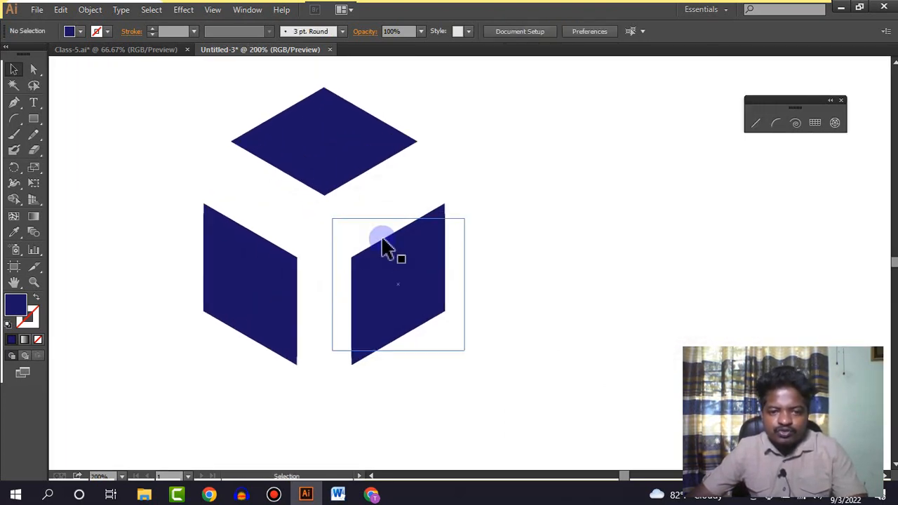
key(space)
drag(384, 238, 418, 239)
drag(519, 345, 240, 164)
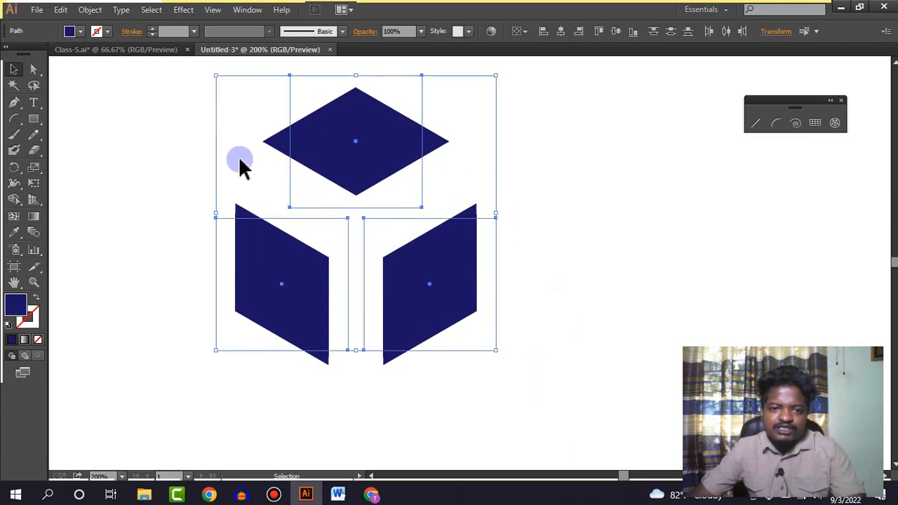
click(87, 12)
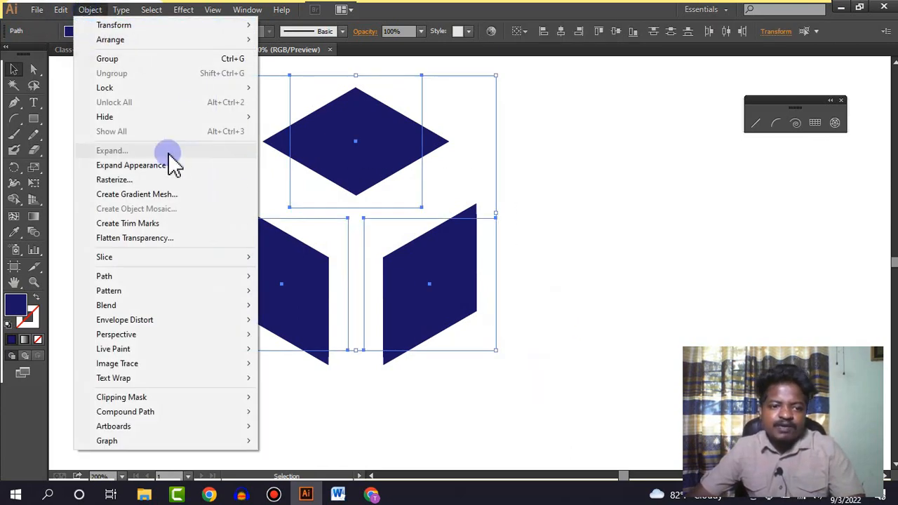
click(660, 219)
click(374, 150)
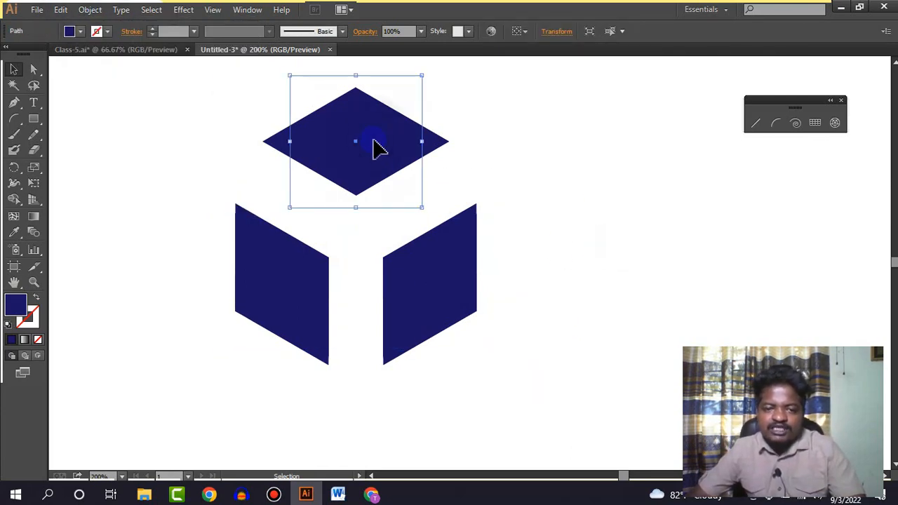
click(461, 286)
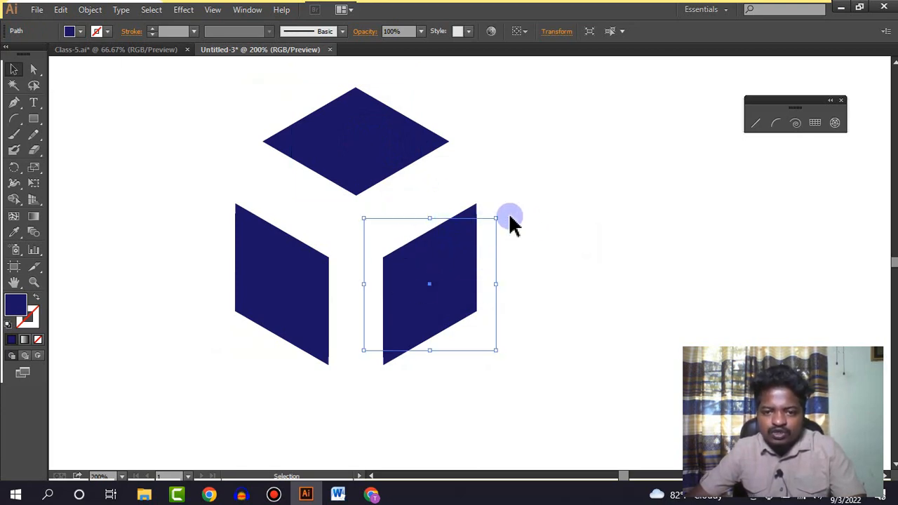
- Select all three rotated squares and expand their appearance into editable shapes
drag(559, 334, 239, 119)
click(89, 10)
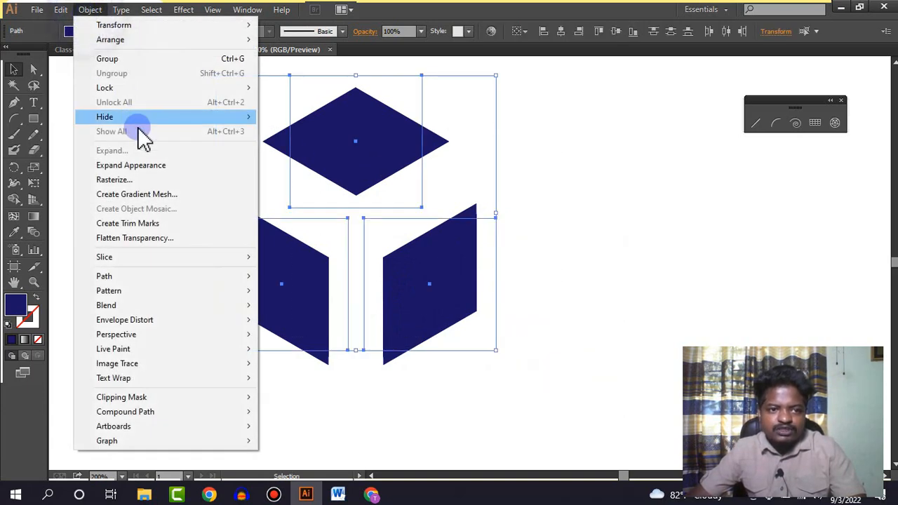
click(141, 168)
click(625, 165)
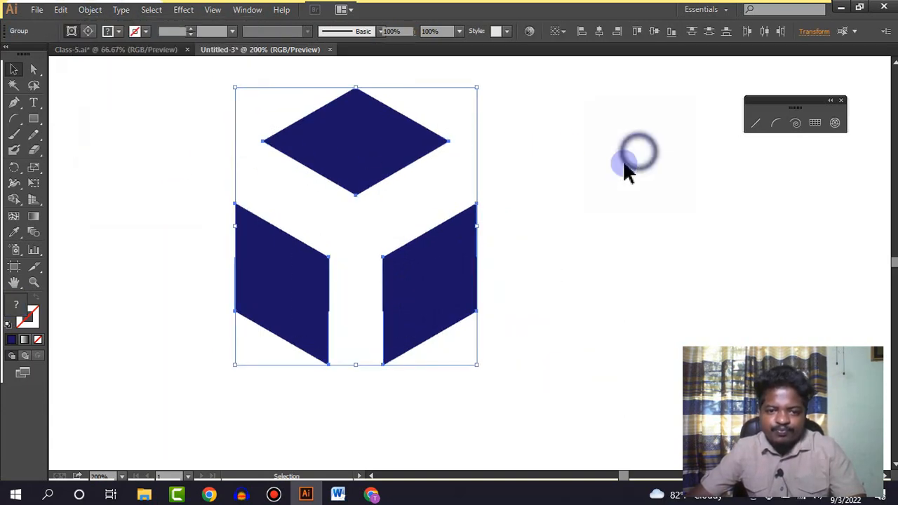
- Move the cube's right face up beneath the top face's lower-right edge, leaving a narrow gap
click(470, 210)
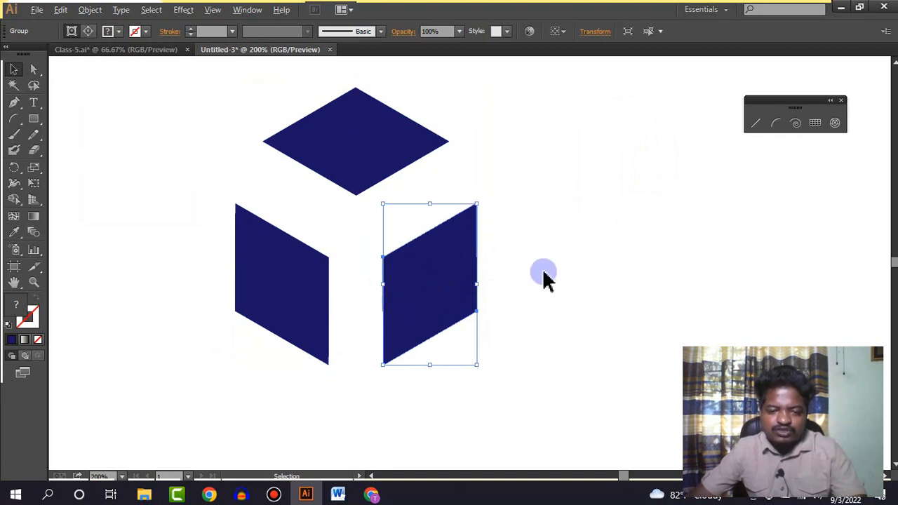
scroll(543, 271, down, 2)
drag(520, 268, 472, 277)
scroll(439, 287, up, 1)
scroll(445, 295, up, 1)
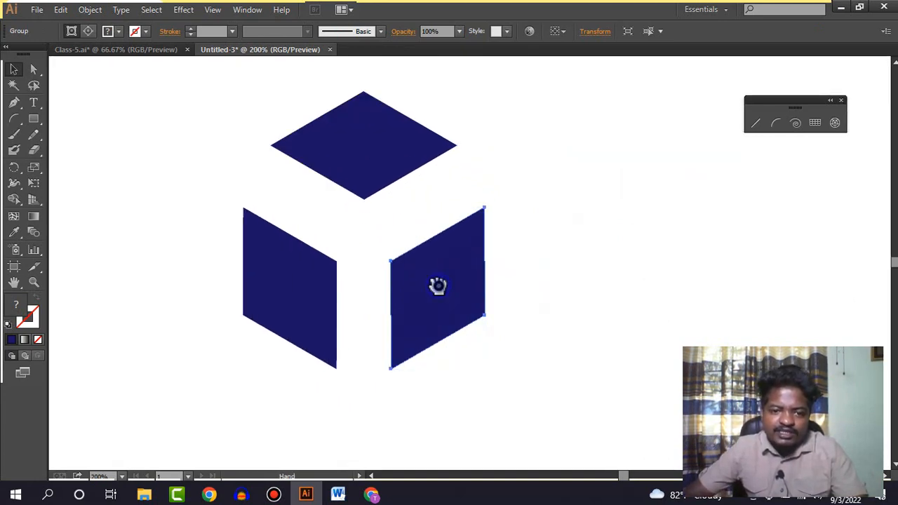
drag(457, 341, 457, 295)
click(579, 304)
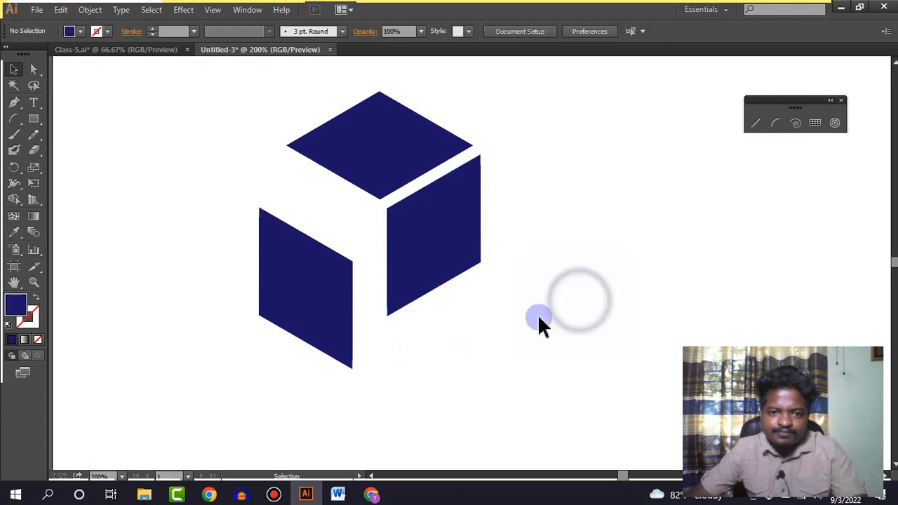
- Move the cube's left face up beside the right face to close the cube with even narrow gaps
drag(321, 334, 343, 274)
click(565, 376)
scroll(553, 278, down, 1)
drag(576, 273, 463, 313)
scroll(492, 268, down, 1)
scroll(459, 312, up, 1)
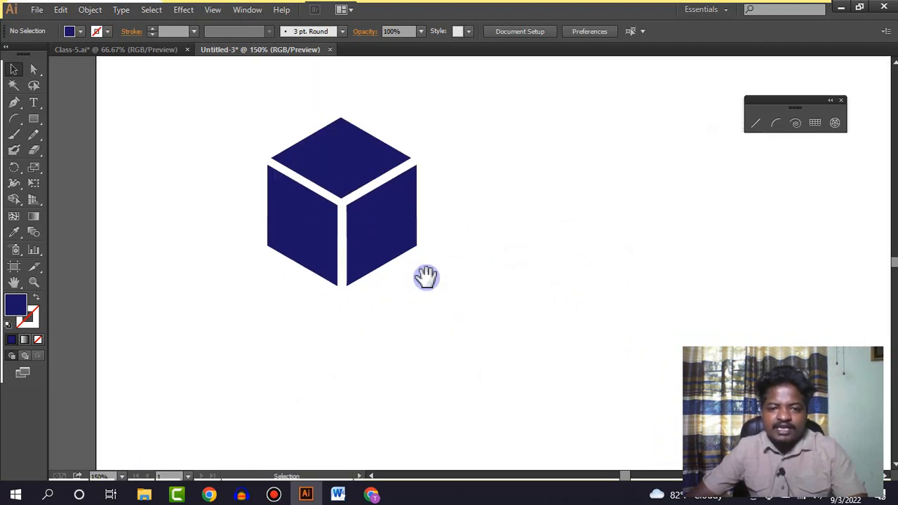
drag(426, 276, 444, 316)
- Copy the sample artwork from Class-5.ai into the Untitled-3 document and scale it down beside the navy cube
click(155, 50)
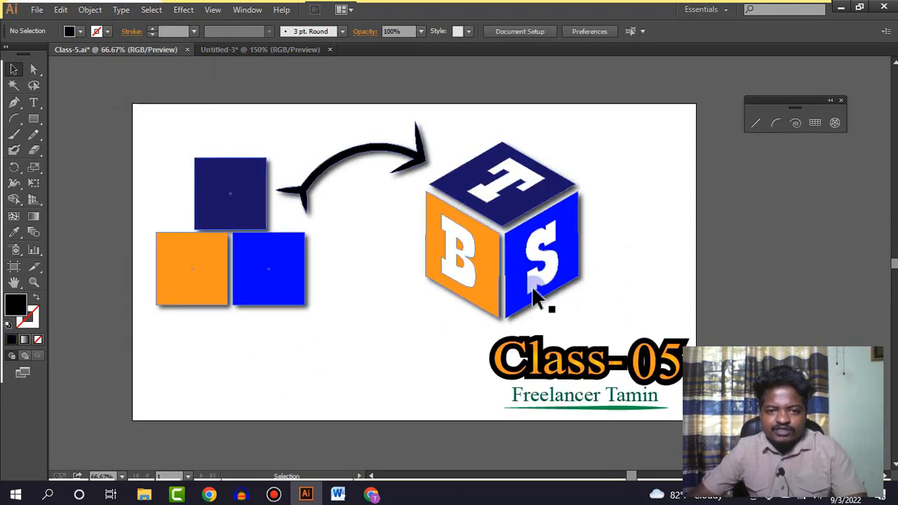
drag(442, 144, 570, 276)
drag(487, 285, 621, 291)
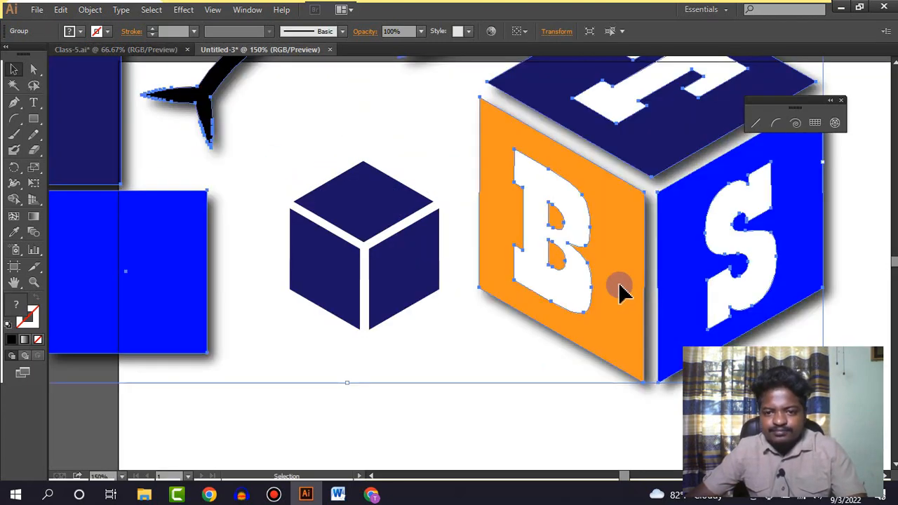
drag(823, 383, 750, 287)
- Ungroup the pasted artwork and delete its arrow and three flat squares, keeping only the lettered cube
right_click(736, 257)
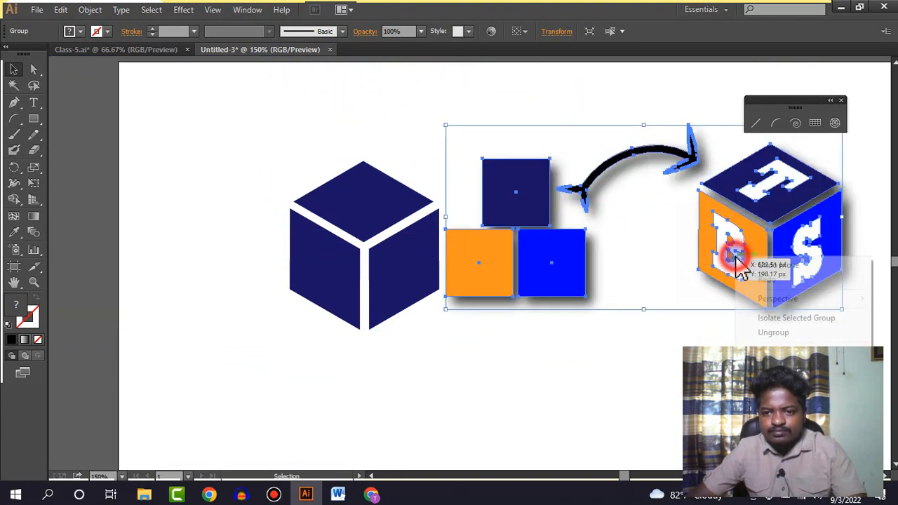
click(783, 337)
click(623, 144)
drag(606, 125, 495, 344)
key(Delete)
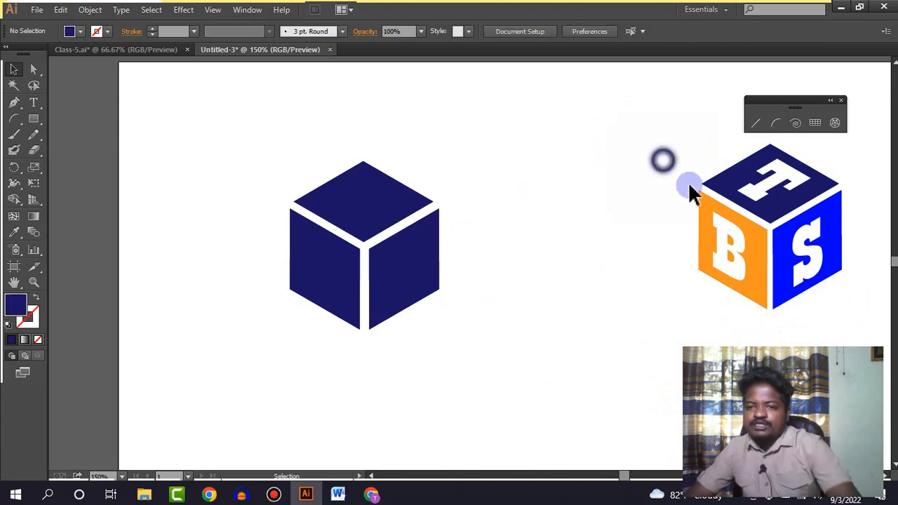
- Select the whole lettered reference cube and move it slightly closer to the navy cube
click(705, 200)
click(575, 424)
drag(606, 165, 758, 327)
drag(698, 244, 647, 234)
click(596, 320)
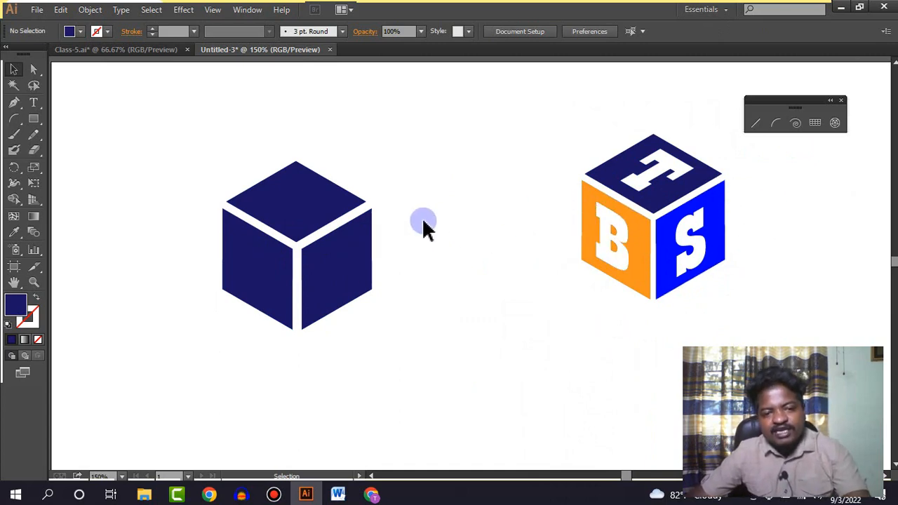
- Try the reference cube's orange on the new cube's right face with the Eyedropper
click(355, 276)
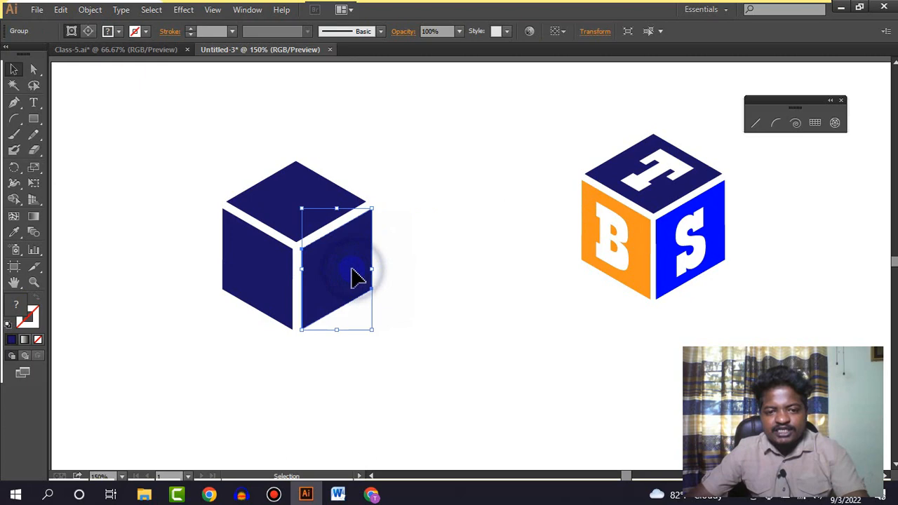
click(13, 234)
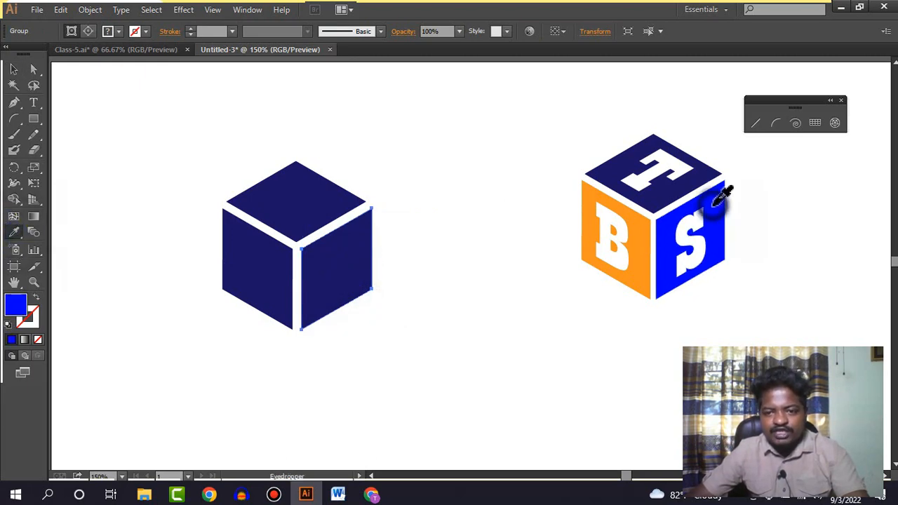
click(635, 246)
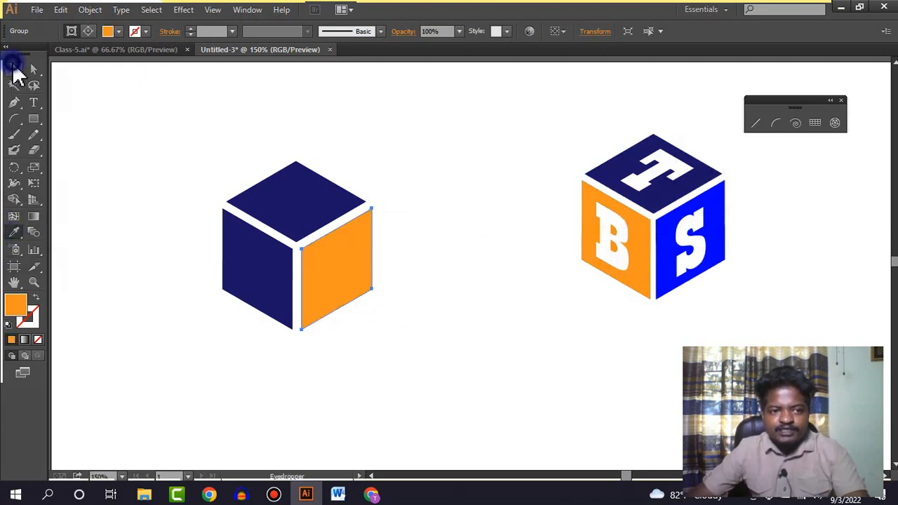
click(510, 172)
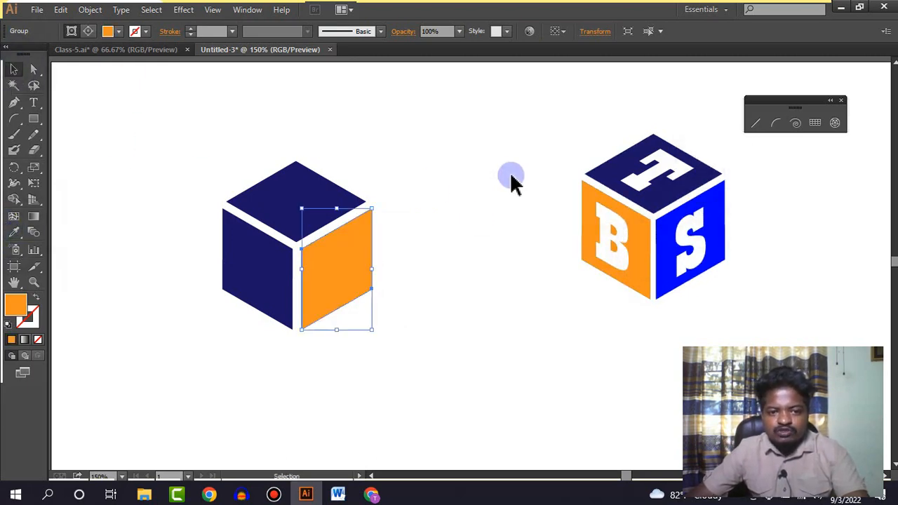
- Fill the new cube's right face with the bright blue sampled from the reference cube's S face
click(351, 259)
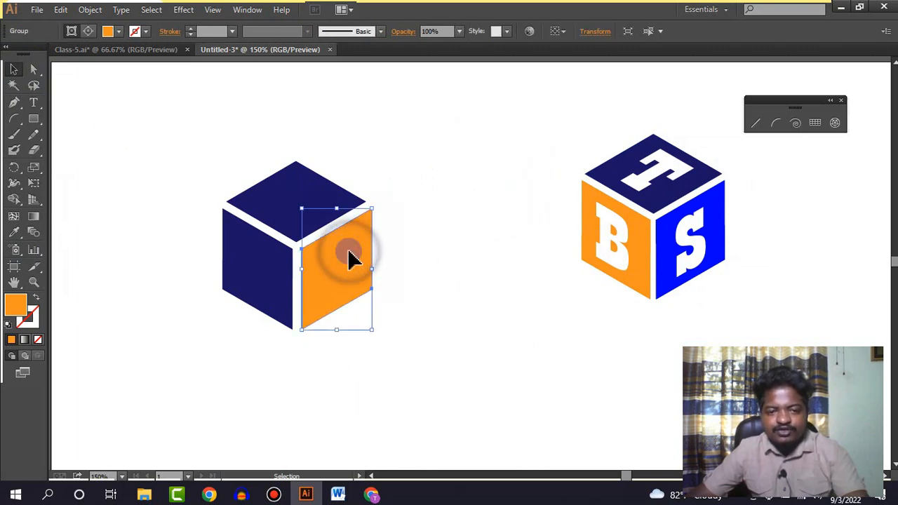
click(18, 239)
click(729, 209)
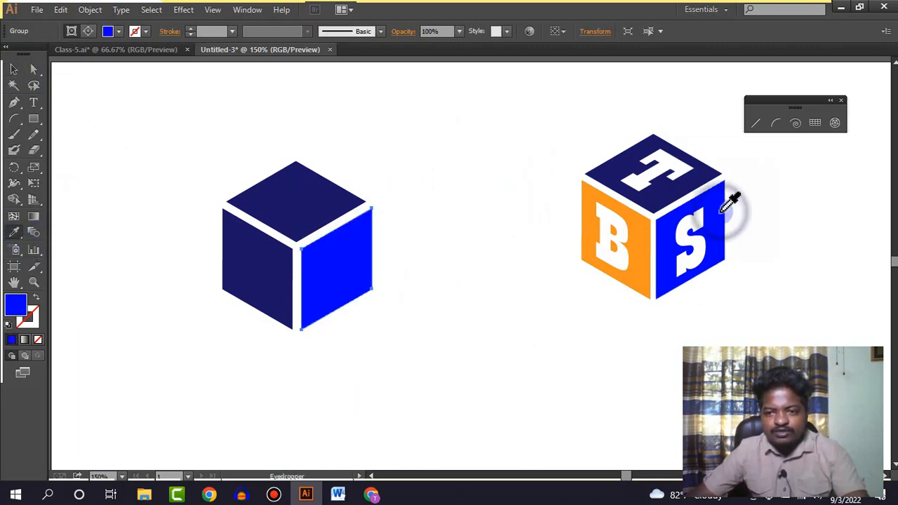
click(727, 198)
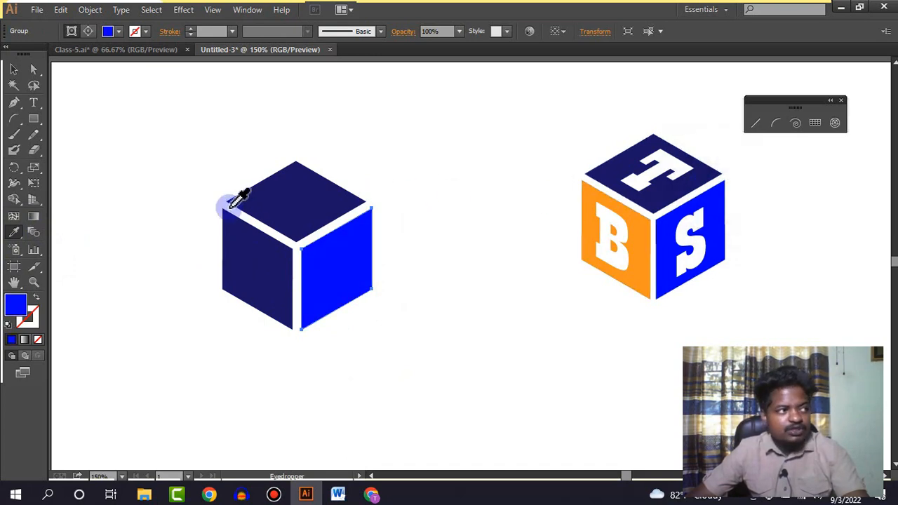
click(13, 71)
click(393, 194)
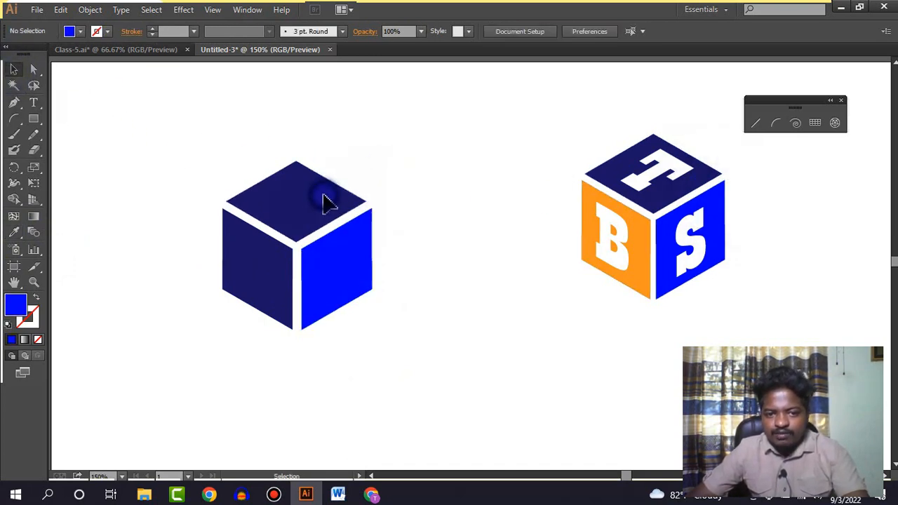
- Fill the new cube's top face with the dark navy sampled from the reference cube's T face
click(325, 201)
click(14, 233)
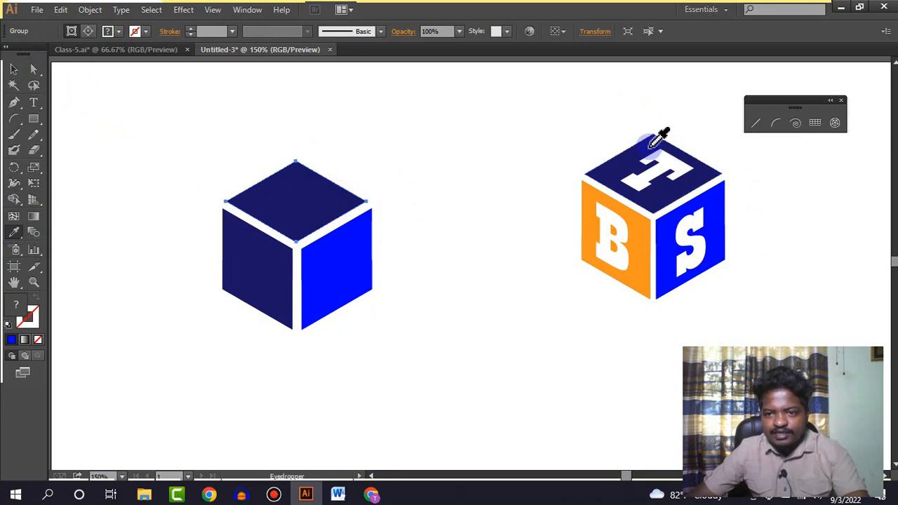
click(651, 142)
click(15, 69)
click(140, 192)
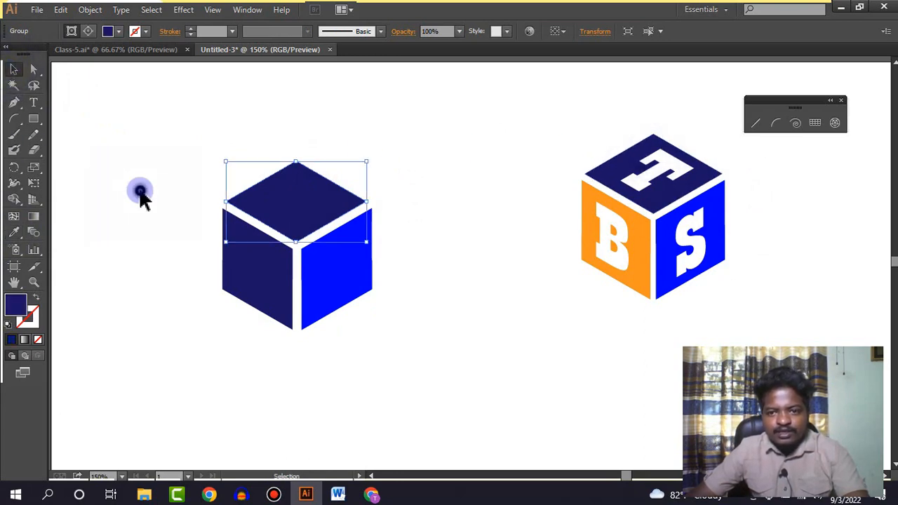
- Fill the new cube's left face with the orange sampled from the reference cube's B face, and deselect
click(247, 284)
click(14, 233)
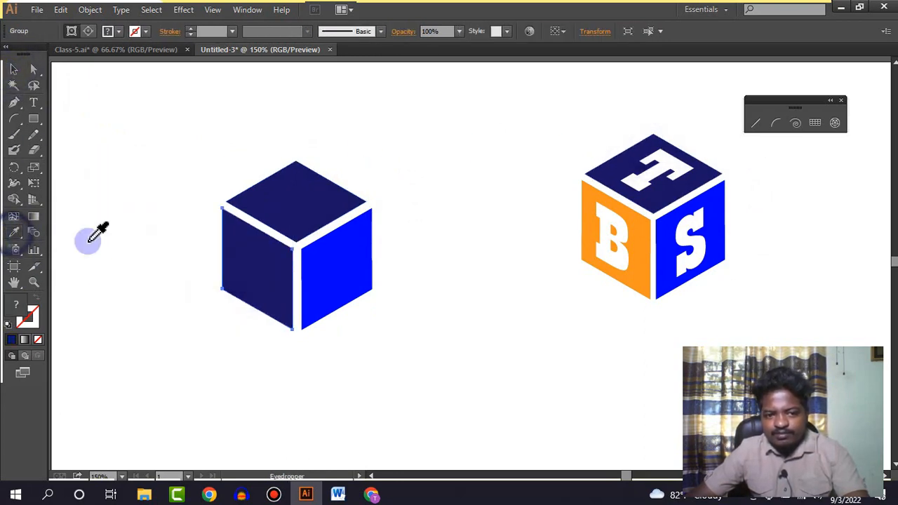
click(633, 263)
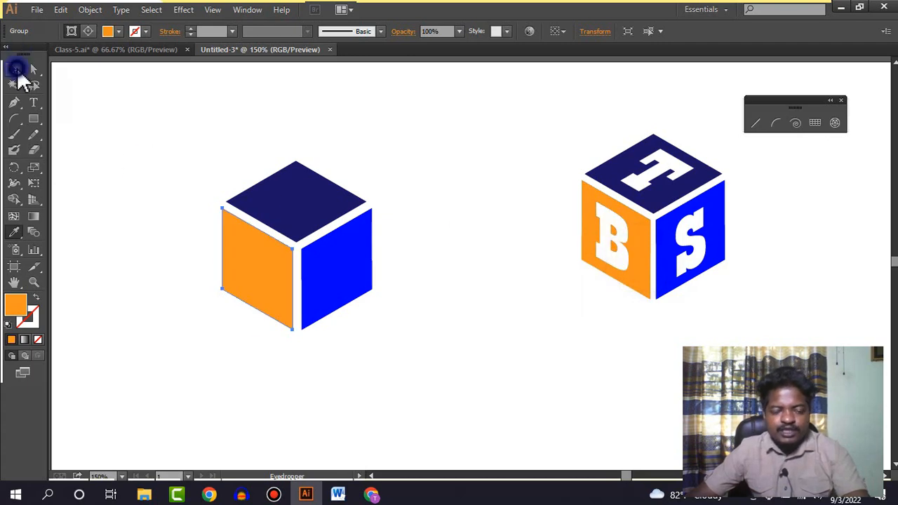
click(16, 70)
click(463, 228)
scroll(523, 271, down, 1)
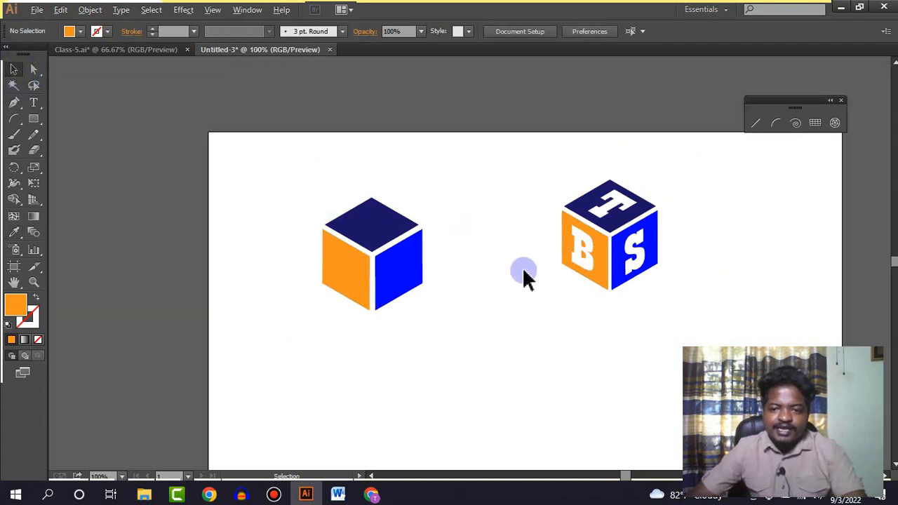
- Add the letter B as a text object in the blank area above the new cube
scroll(545, 260, up, 1)
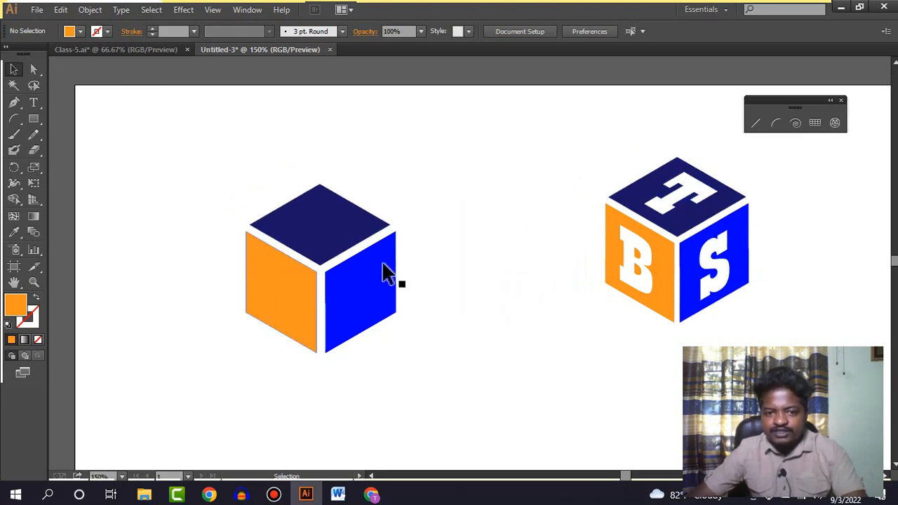
drag(534, 267, 518, 290)
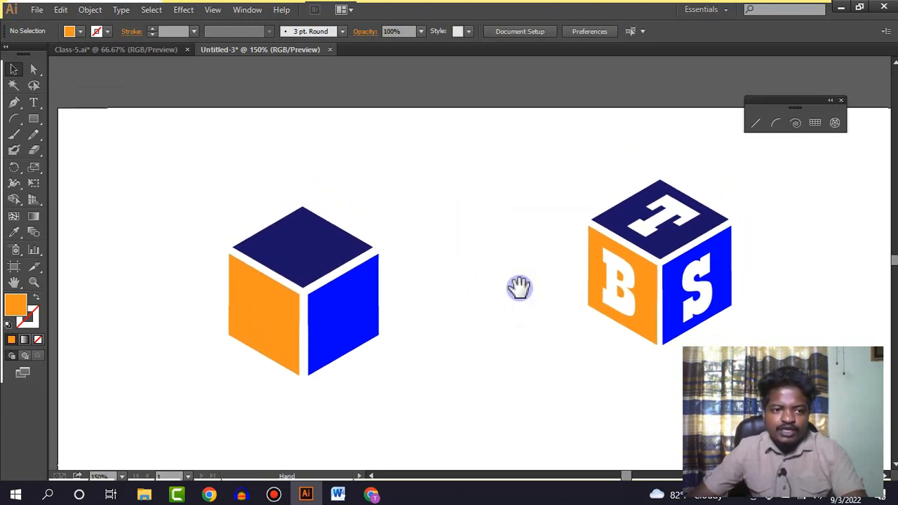
click(34, 104)
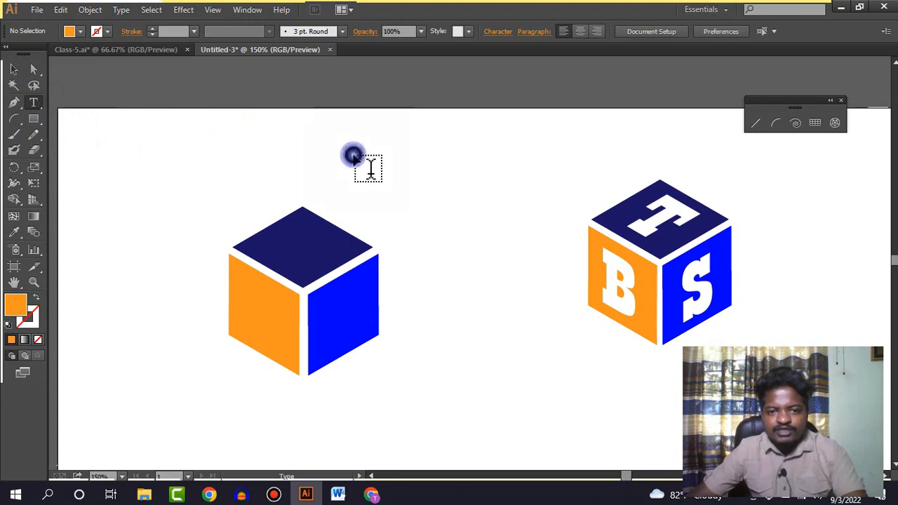
click(353, 155)
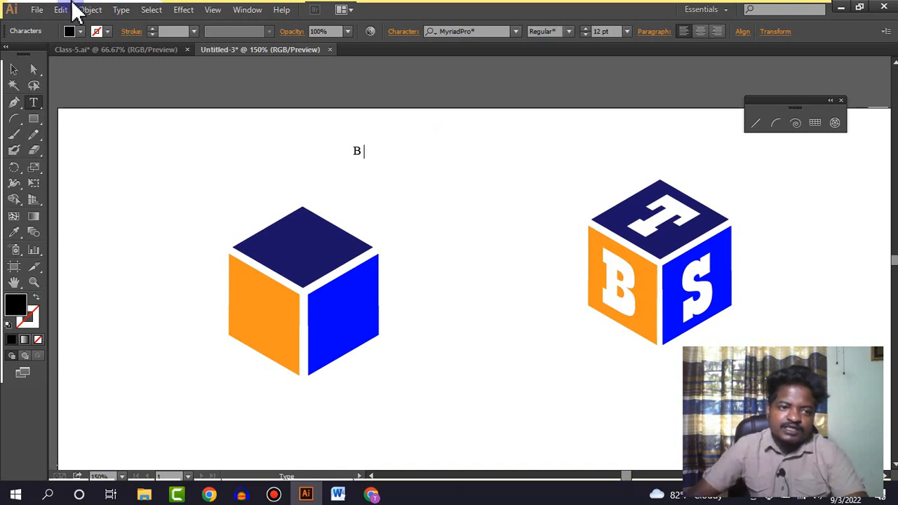
click(13, 70)
click(96, 84)
- Add the letters T and S as two more separate text objects near the new cube
click(33, 103)
click(243, 144)
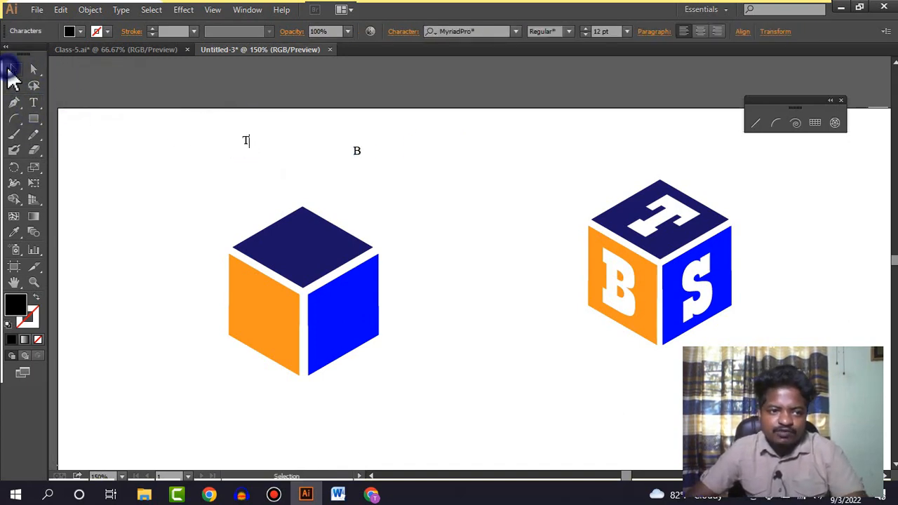
click(134, 127)
click(33, 104)
click(195, 201)
click(247, 173)
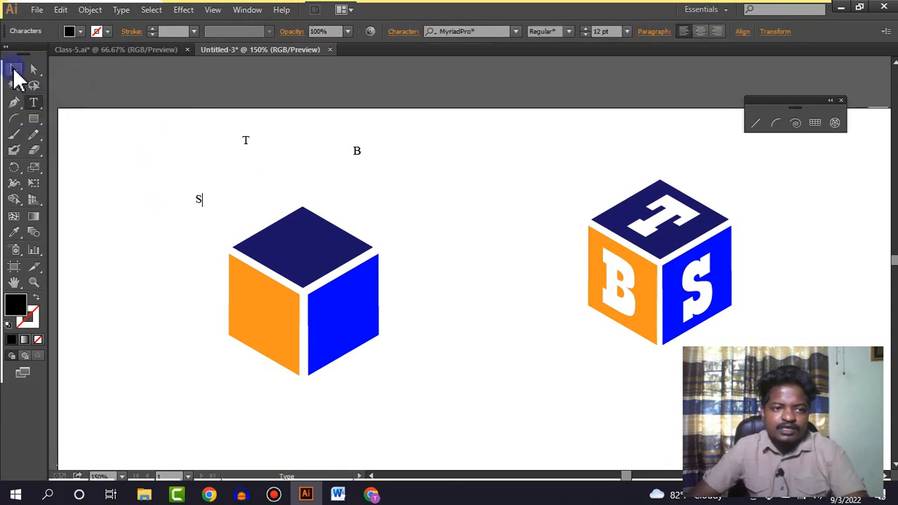
- Convert the T, B and S text objects to outlines
click(13, 70)
click(215, 161)
drag(135, 115, 432, 200)
right_click(247, 145)
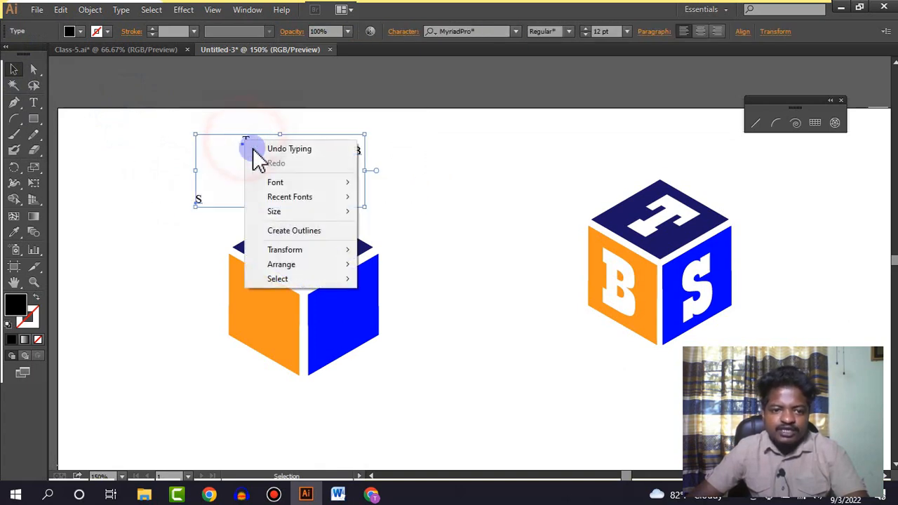
click(288, 231)
- Enlarge the outlined letters B, T and S to matching heights and line them up in a row between the two cubes
drag(357, 150, 480, 227)
drag(437, 200, 415, 184)
drag(459, 216, 445, 200)
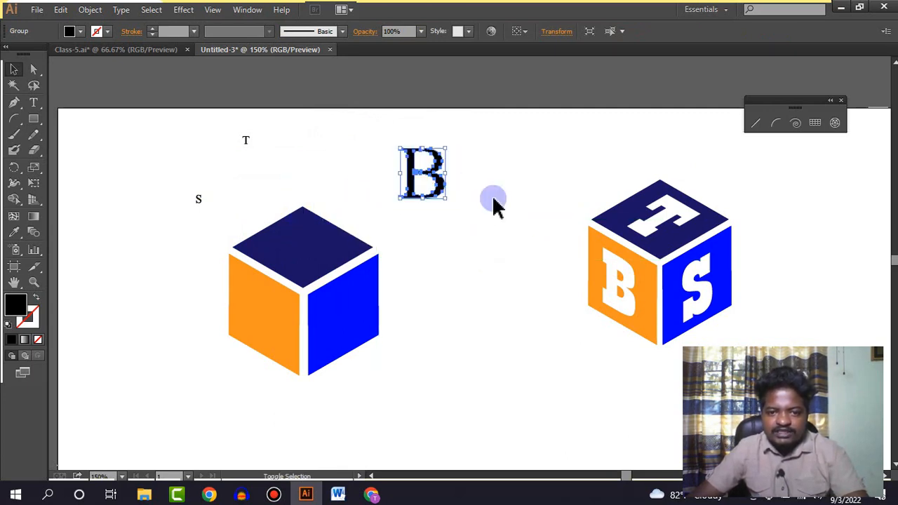
click(494, 202)
click(246, 140)
drag(248, 146, 473, 186)
drag(198, 204, 421, 154)
click(521, 228)
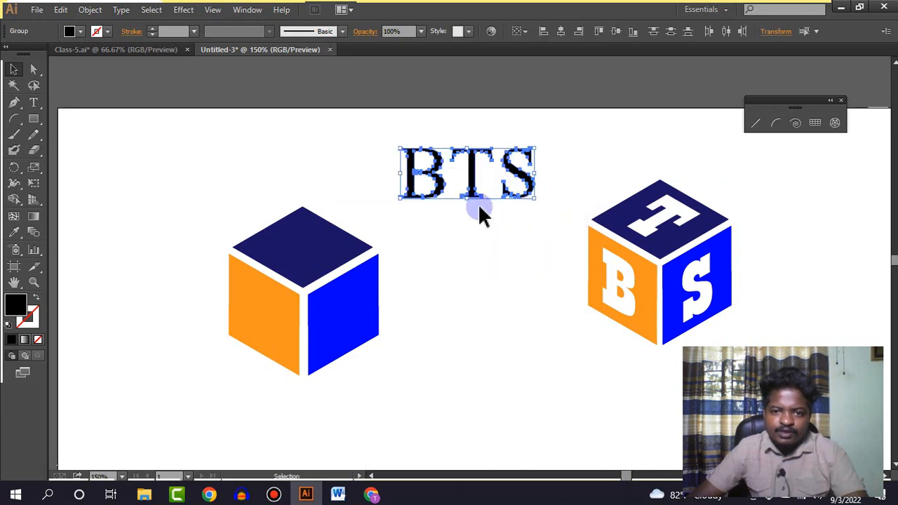
- Scale the three letters down slightly together and arrange them in a triangle with T above B and S
drag(536, 198, 511, 193)
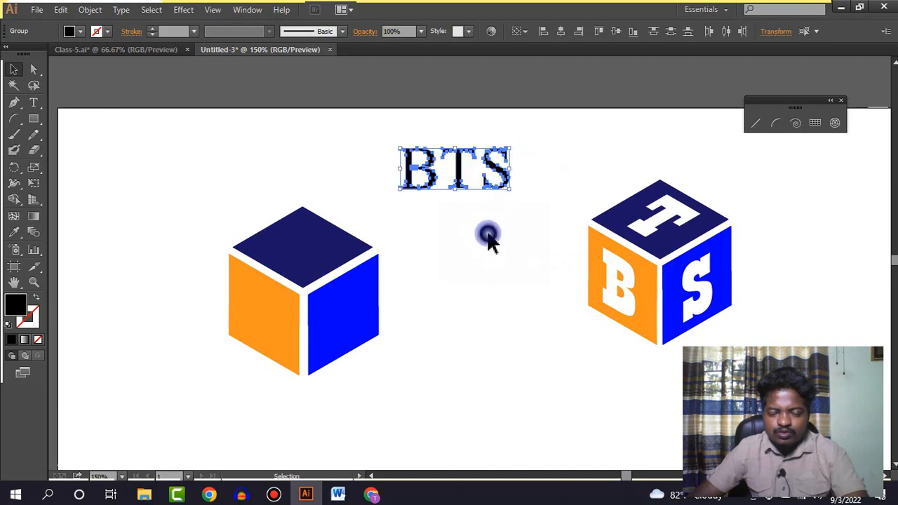
click(487, 236)
drag(458, 181, 457, 266)
drag(433, 184, 432, 229)
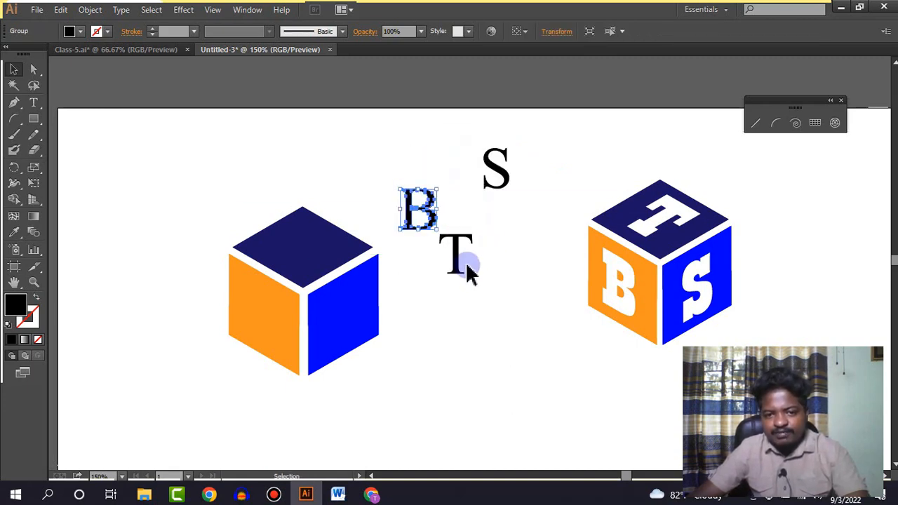
drag(460, 263, 457, 163)
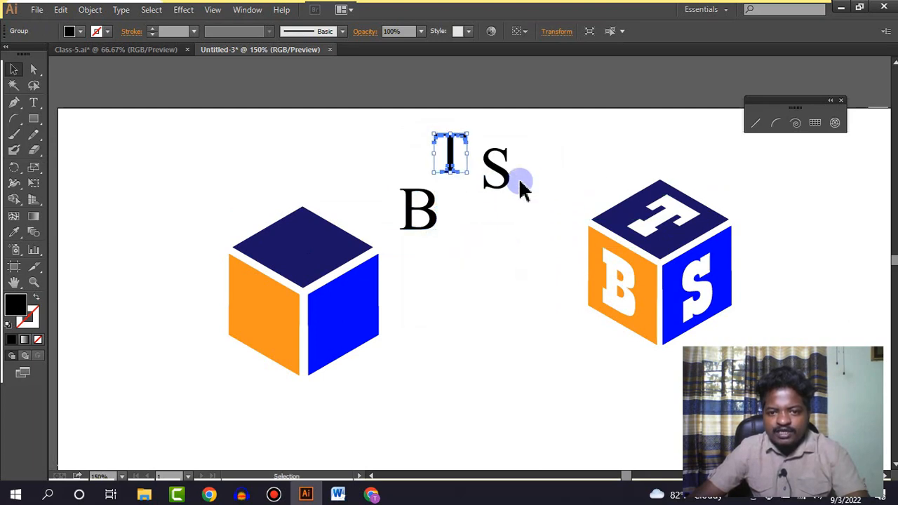
drag(504, 190, 493, 231)
click(567, 207)
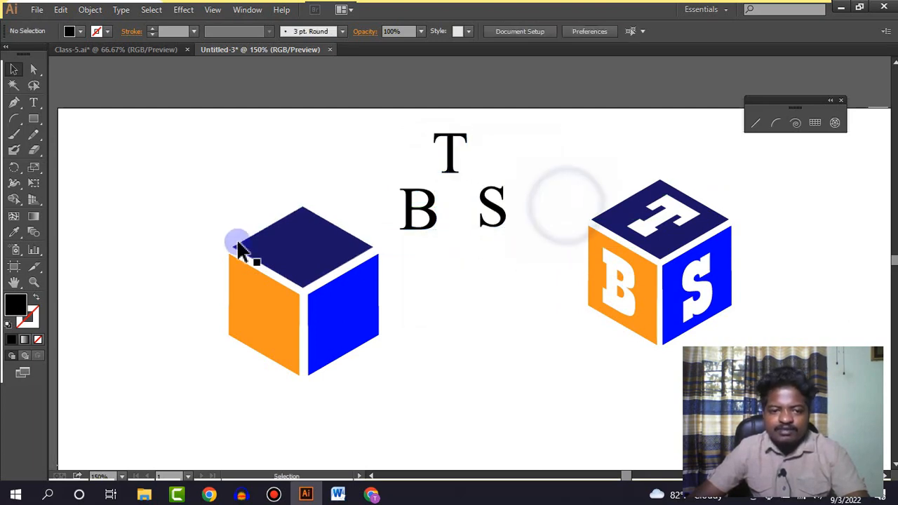
click(424, 203)
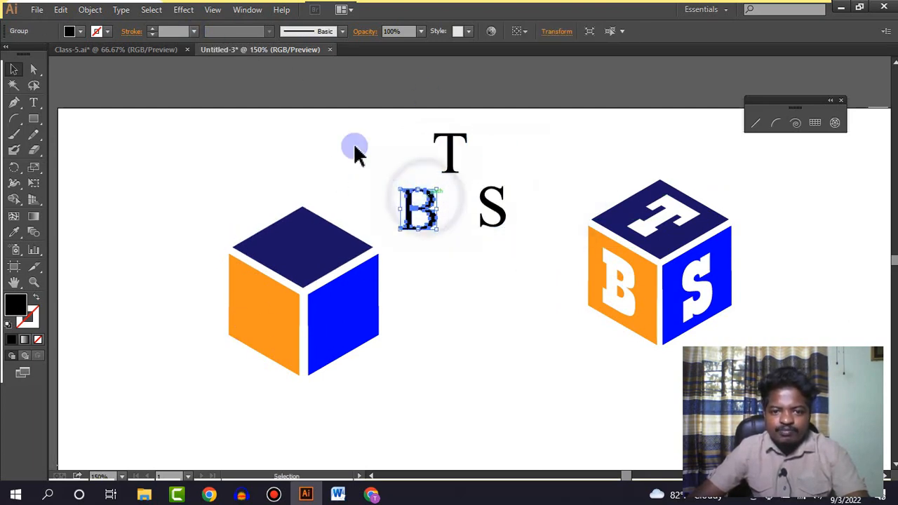
click(183, 10)
mouse_move(211, 87)
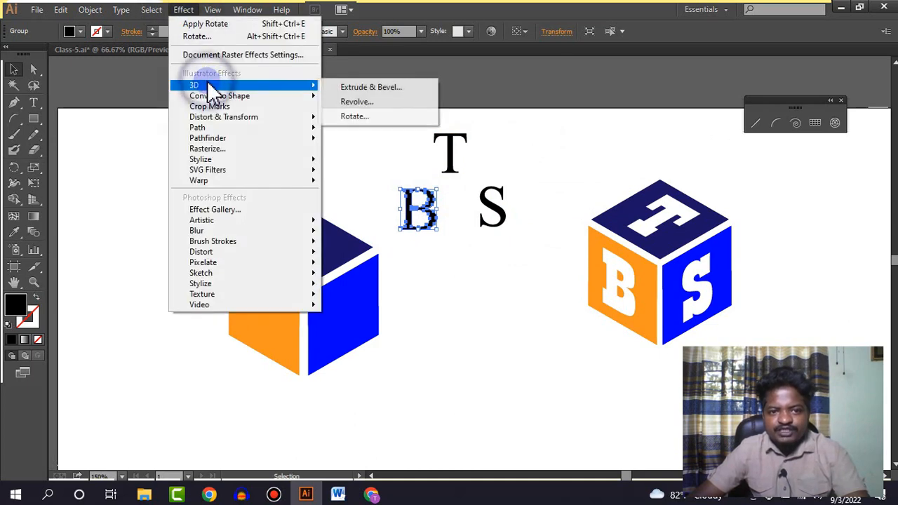
click(377, 116)
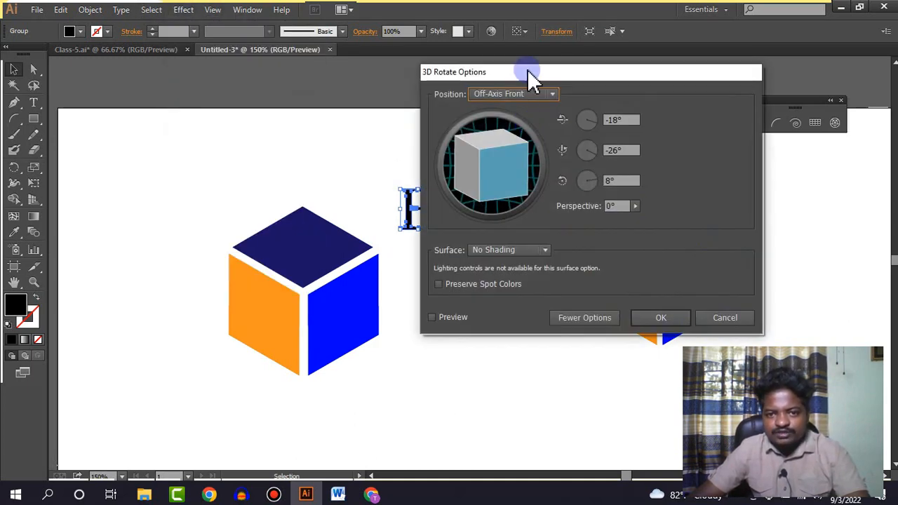
drag(527, 70, 713, 228)
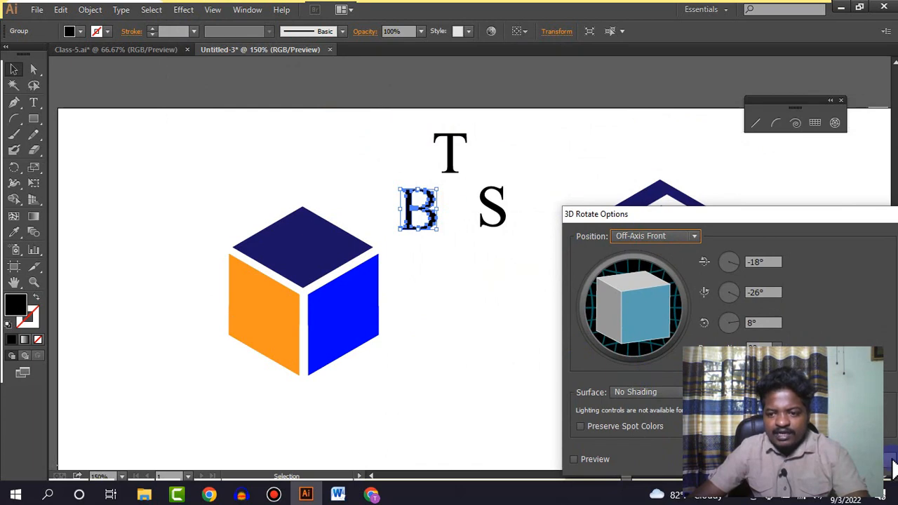
click(893, 464)
click(498, 259)
- Move the letters T, B and S together off the artboard onto the grey area above it and fill them with white
drag(383, 135, 508, 316)
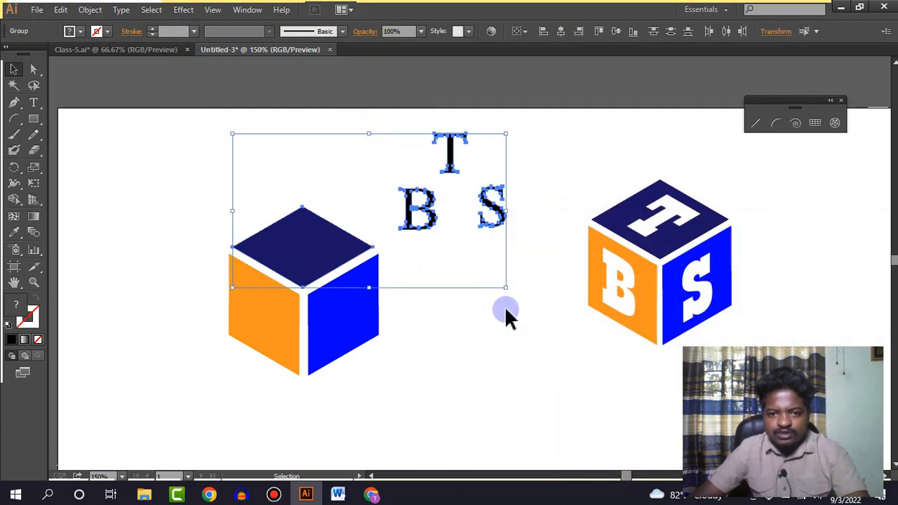
click(419, 89)
drag(407, 124, 509, 232)
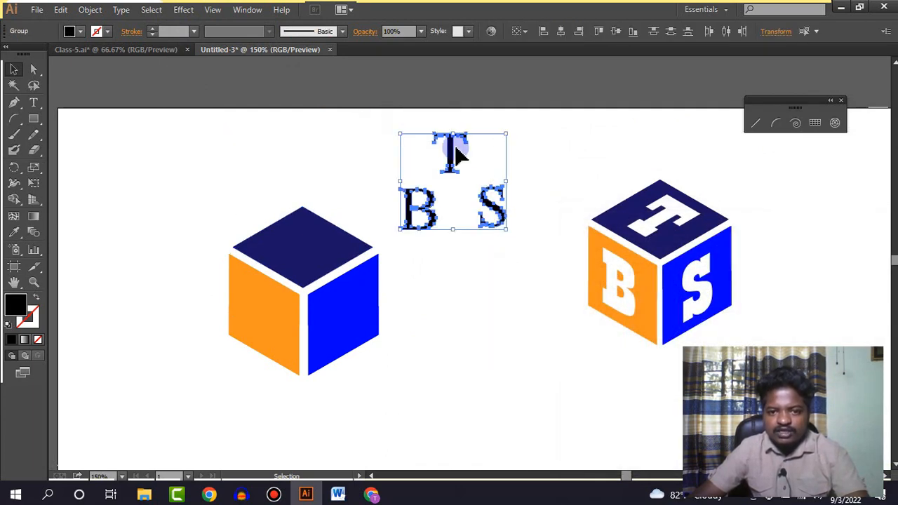
scroll(453, 157, up, 2)
drag(450, 228, 357, 100)
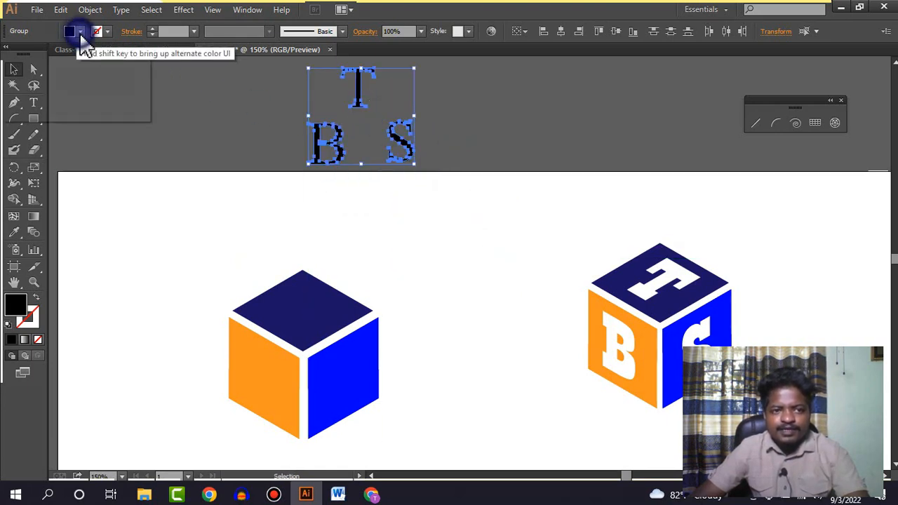
click(80, 32)
click(61, 65)
click(565, 147)
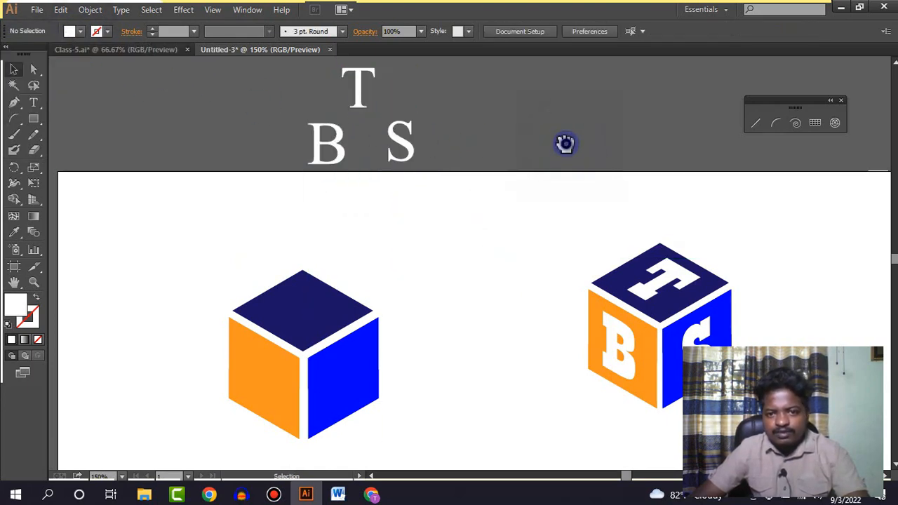
- Apply a 3D Rotate effect to the letter T, using the isometric position that matches the cube's top face
drag(565, 144, 414, 199)
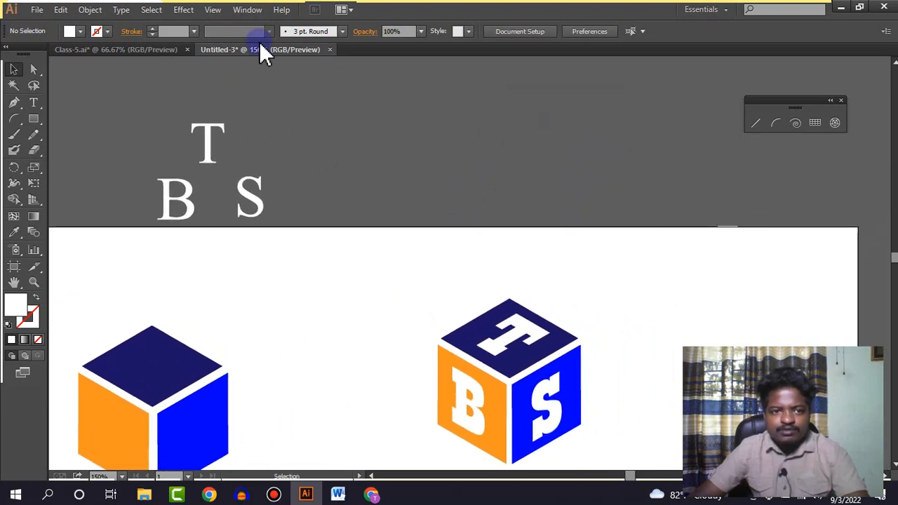
click(208, 125)
click(183, 10)
mouse_move(224, 86)
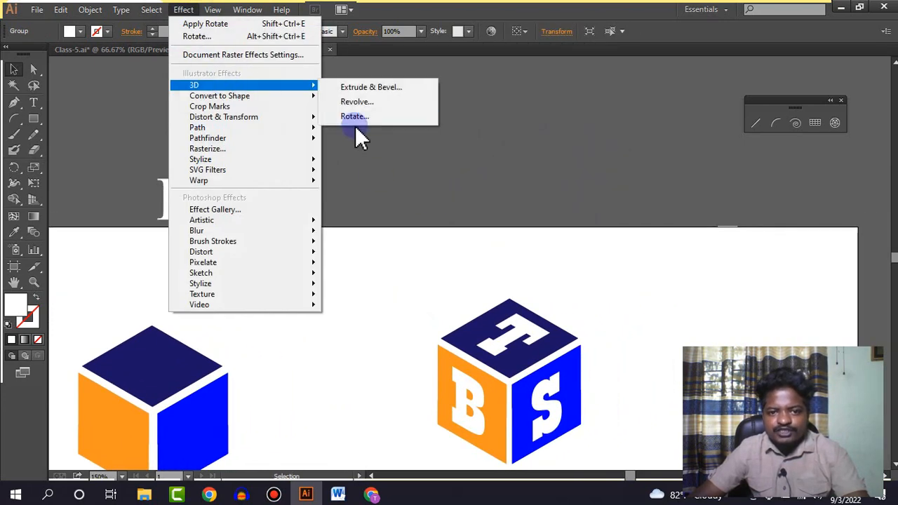
click(355, 116)
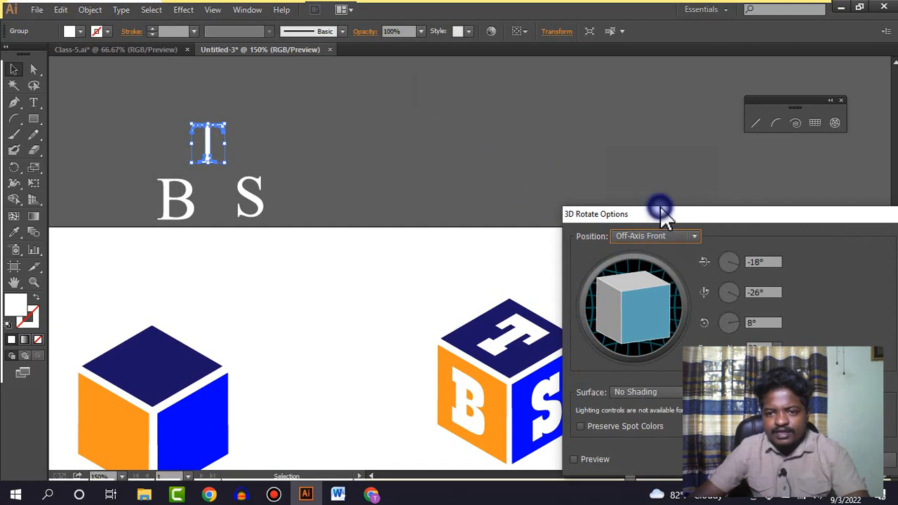
drag(659, 214, 574, 65)
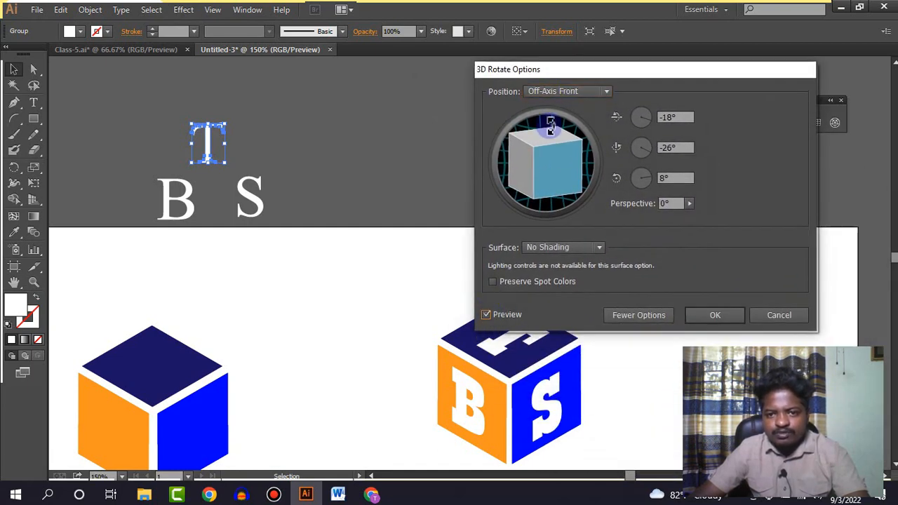
click(561, 95)
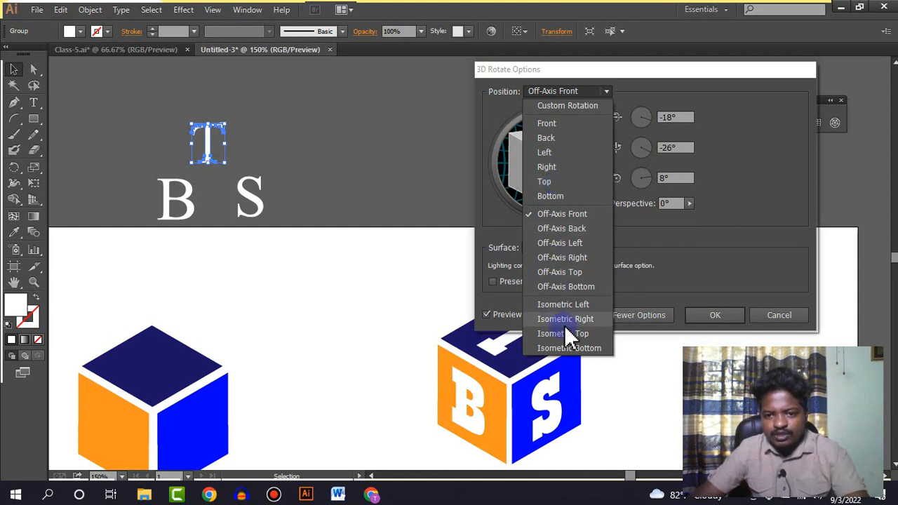
click(570, 356)
click(716, 316)
click(341, 257)
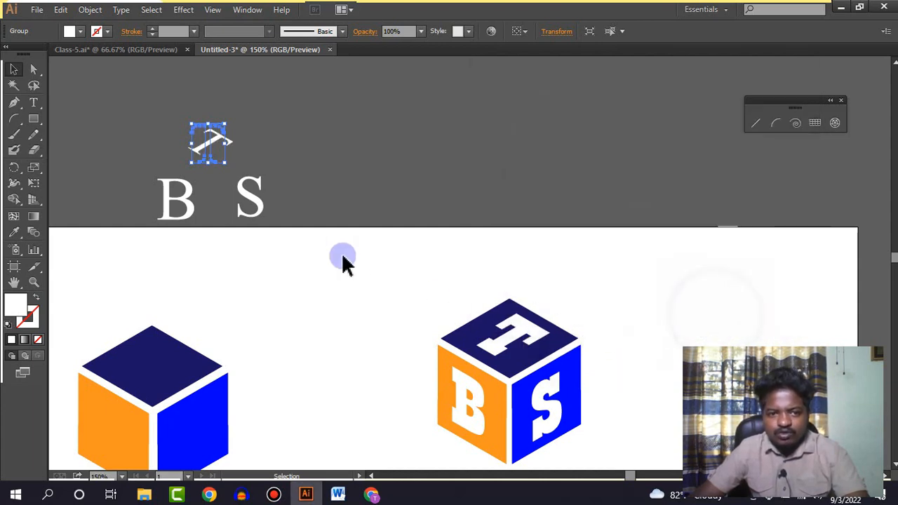
- Apply a 3D Rotate effect to the letter B, using the isometric position that matches the cube's left face, and deselect
click(194, 219)
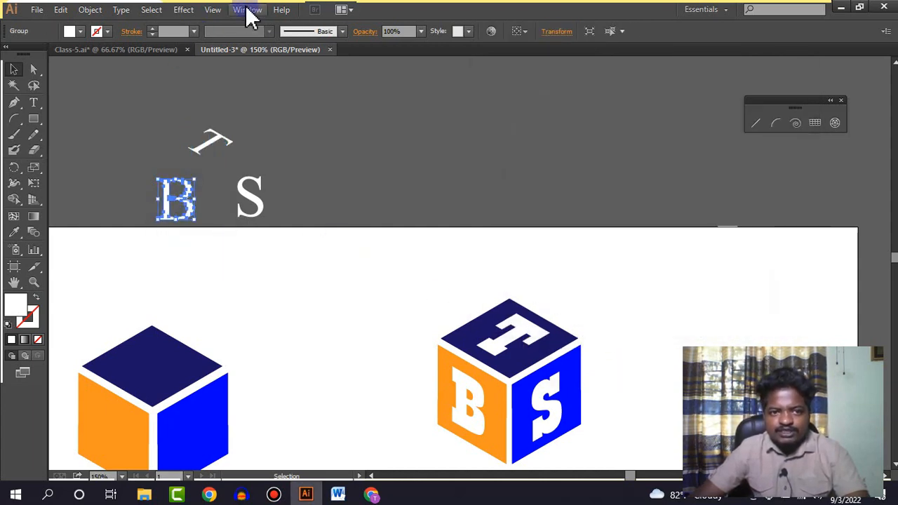
click(184, 9)
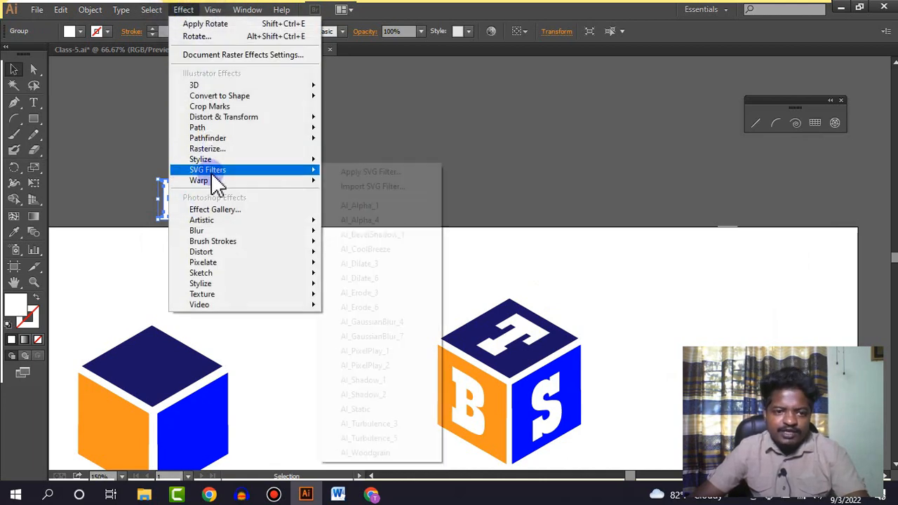
mouse_move(281, 86)
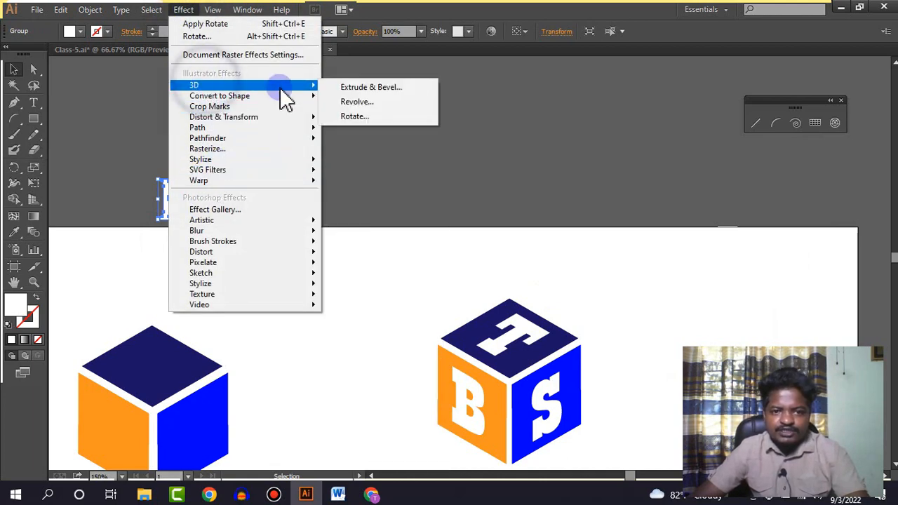
click(359, 116)
click(500, 321)
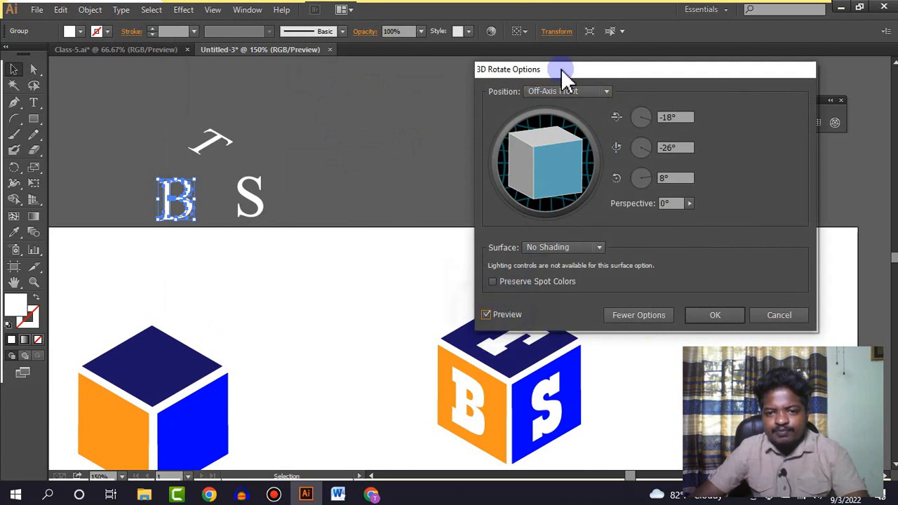
click(558, 93)
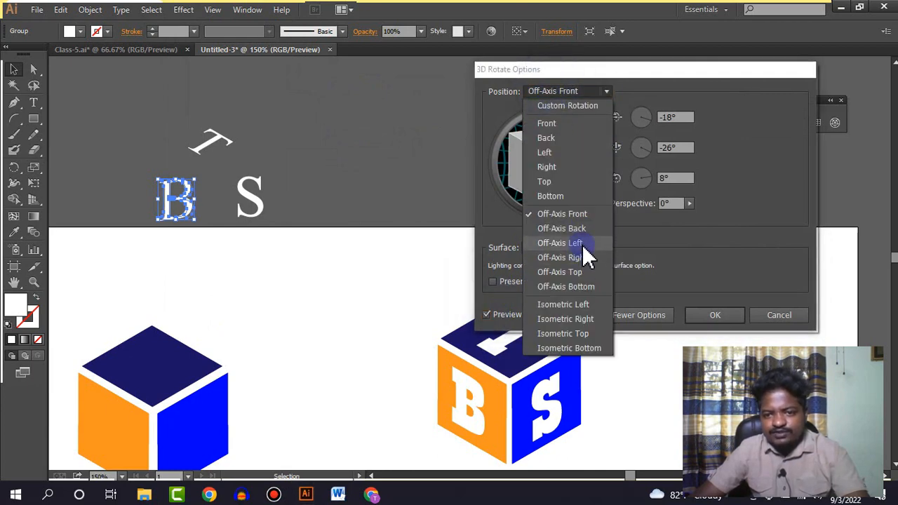
click(572, 318)
click(718, 322)
click(271, 207)
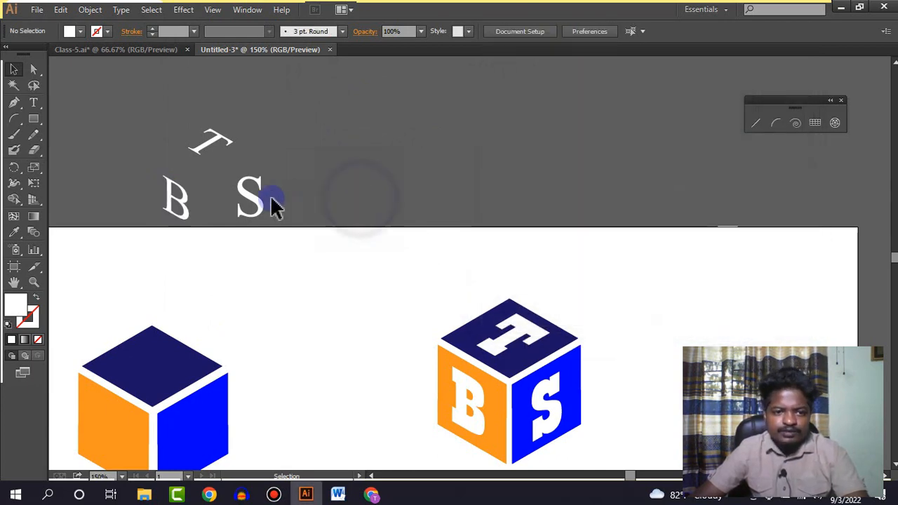
- Apply a 3D Rotate effect to the letter S with the Isometric Right position, and deselect it
click(252, 195)
click(183, 10)
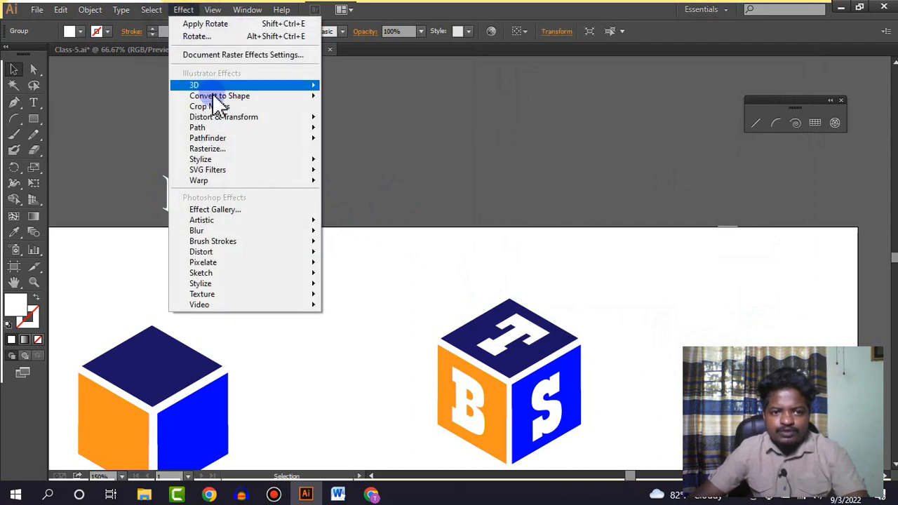
mouse_move(210, 85)
click(367, 116)
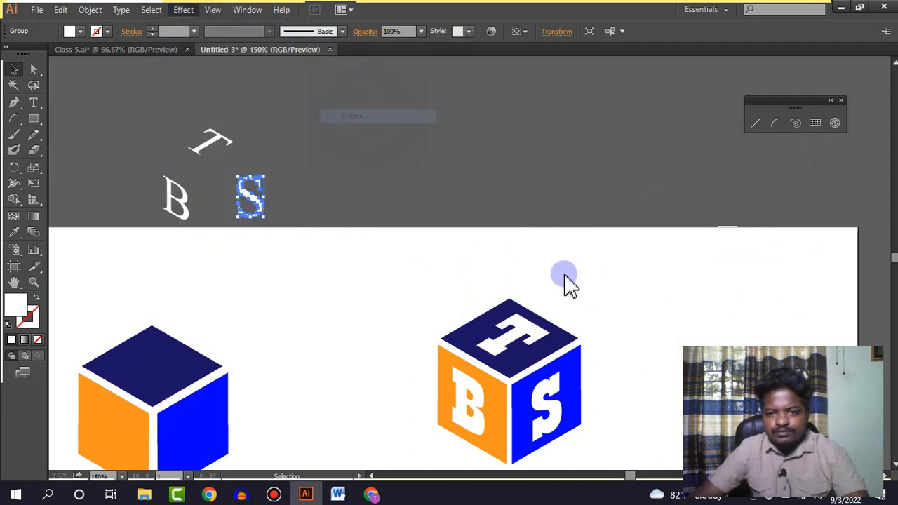
click(551, 93)
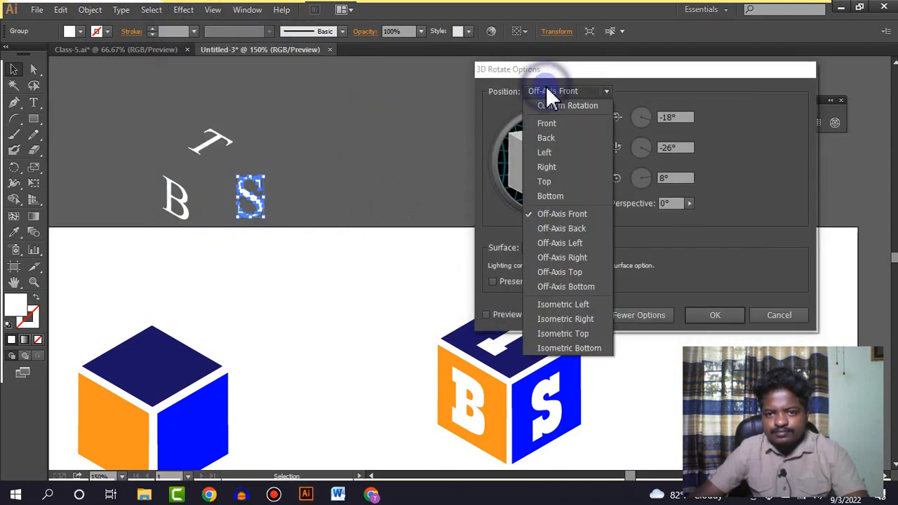
click(580, 320)
click(688, 315)
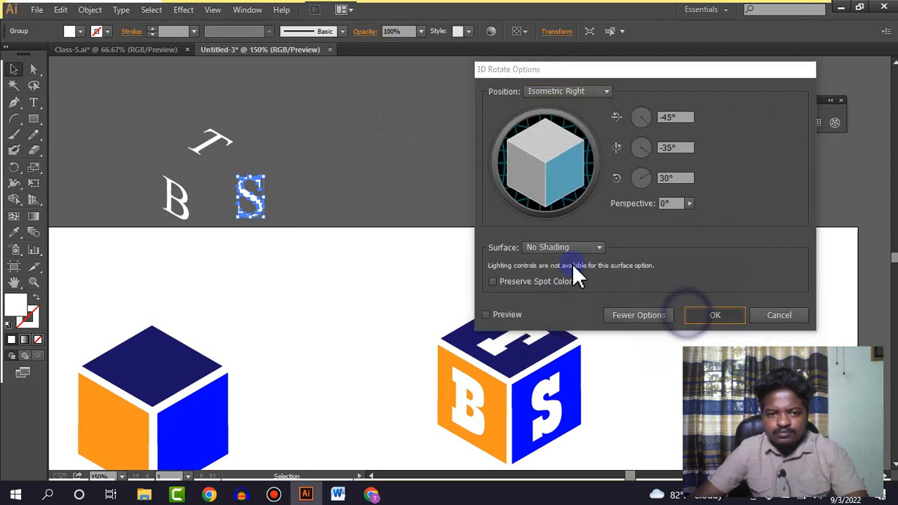
click(381, 198)
- Move the letter B onto the cube's orange face, S onto the blue face and T onto the navy top face
drag(325, 224, 460, 159)
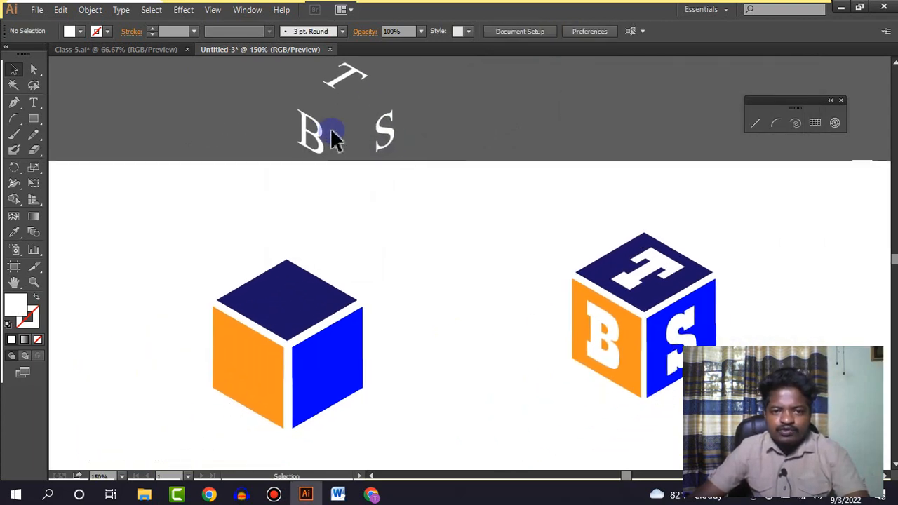
drag(304, 134, 242, 367)
drag(388, 137, 341, 380)
click(415, 294)
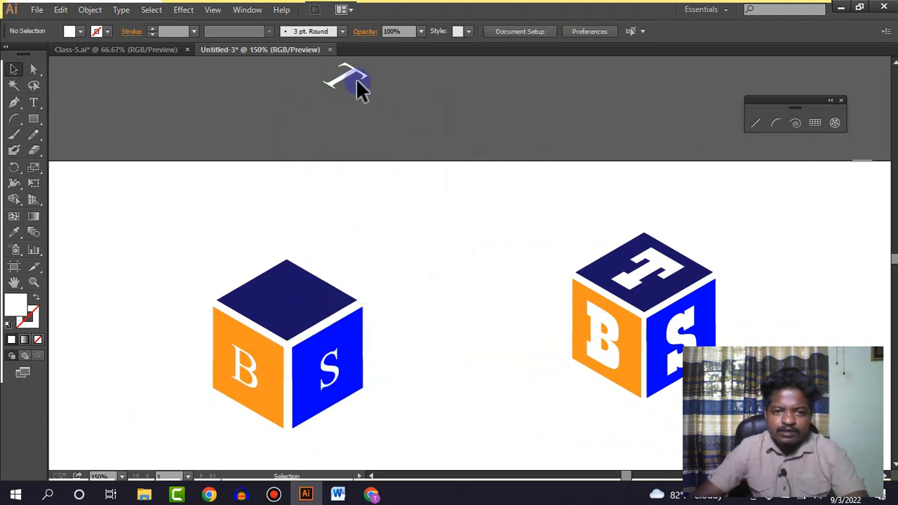
drag(354, 82, 282, 298)
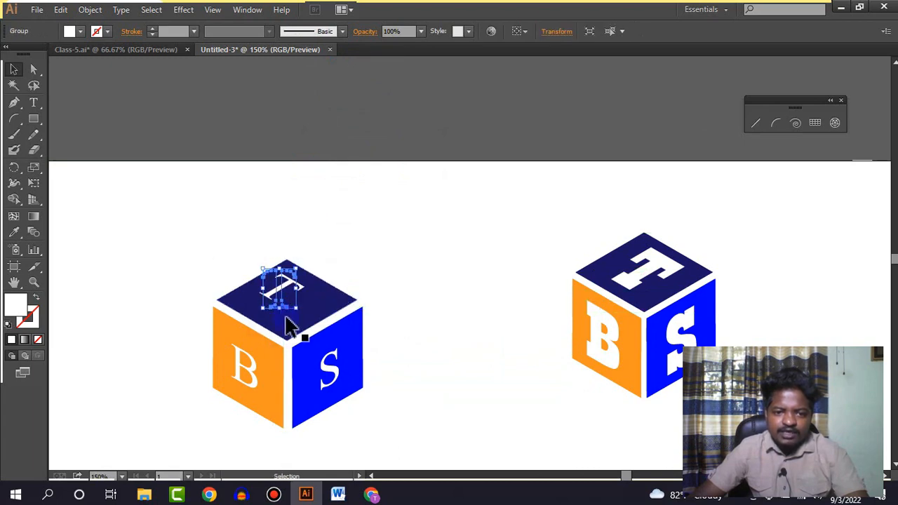
- Enlarge the letter T proportionally to fill more of the cube's top face, and center it there
scroll(284, 325, up, 3)
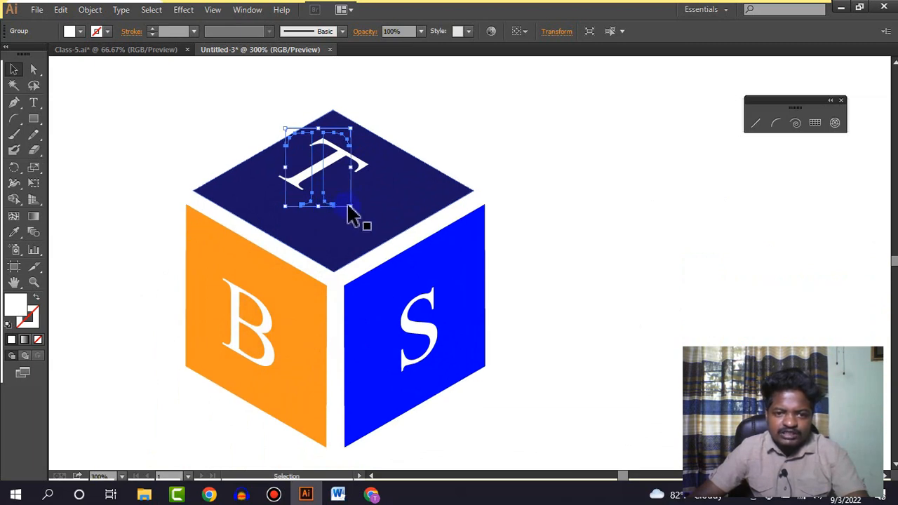
drag(351, 207, 393, 259)
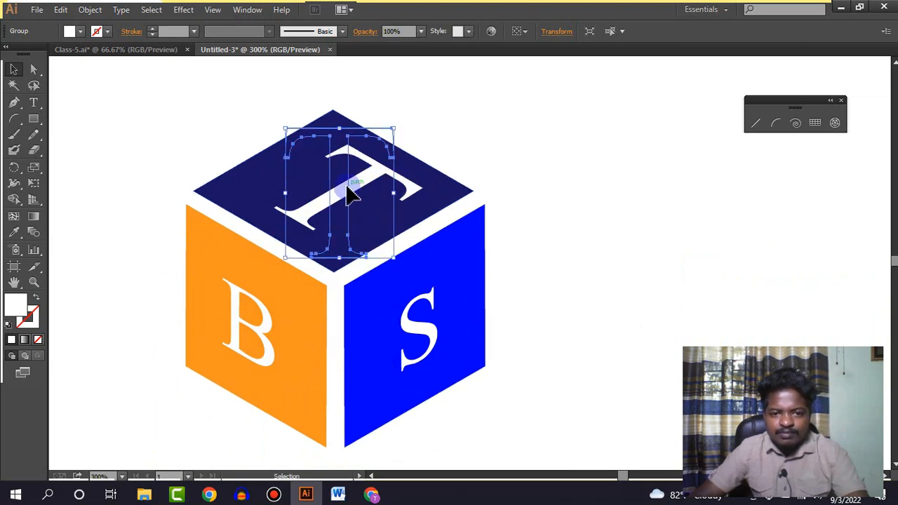
mouse_move(351, 197)
mouse_down()
mouse_move(341, 186)
mouse_move(340, 194)
mouse_move(341, 183)
mouse_up()
click(524, 214)
- Enlarge the letter S proportionally and center it on the cube's blue face
scroll(517, 333, up, 1)
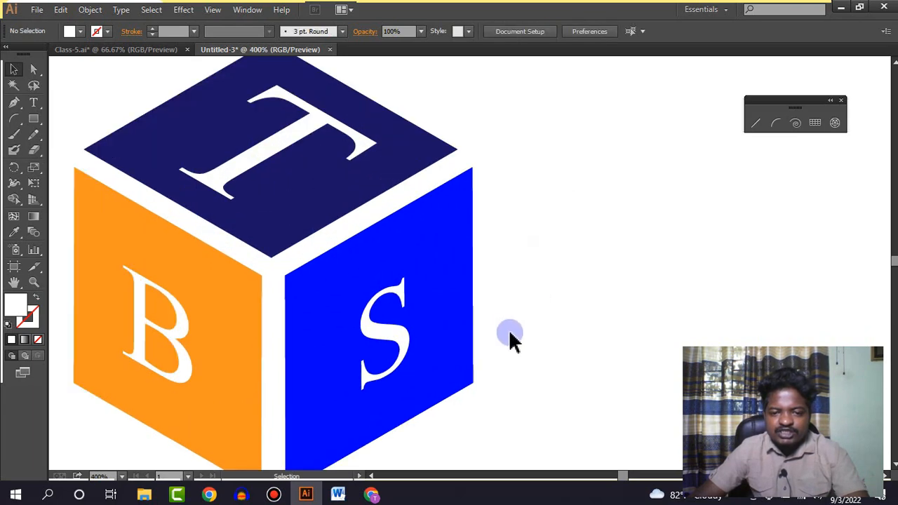
drag(507, 334, 491, 214)
drag(381, 211, 357, 191)
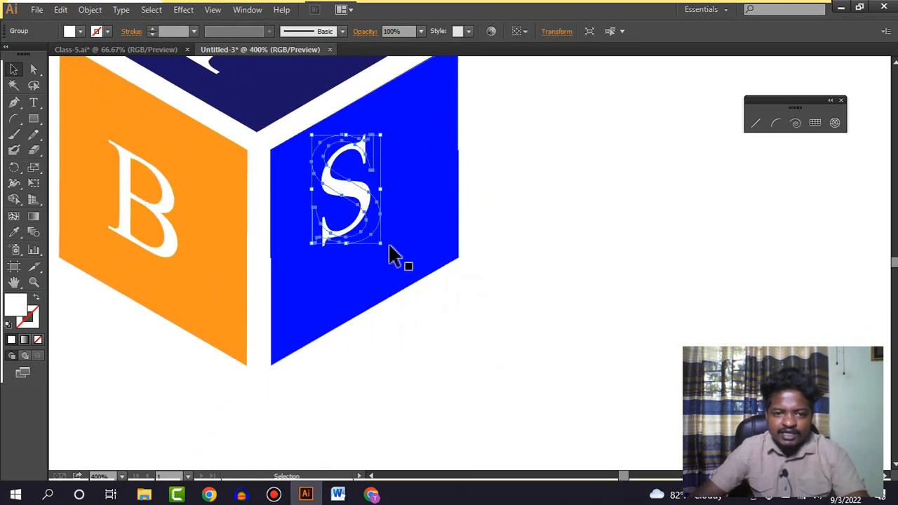
drag(379, 243, 402, 276)
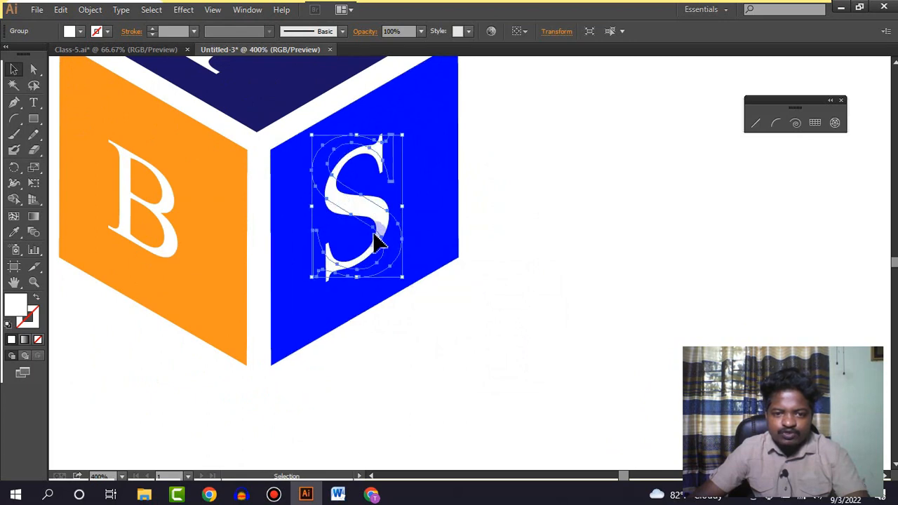
drag(380, 217, 388, 214)
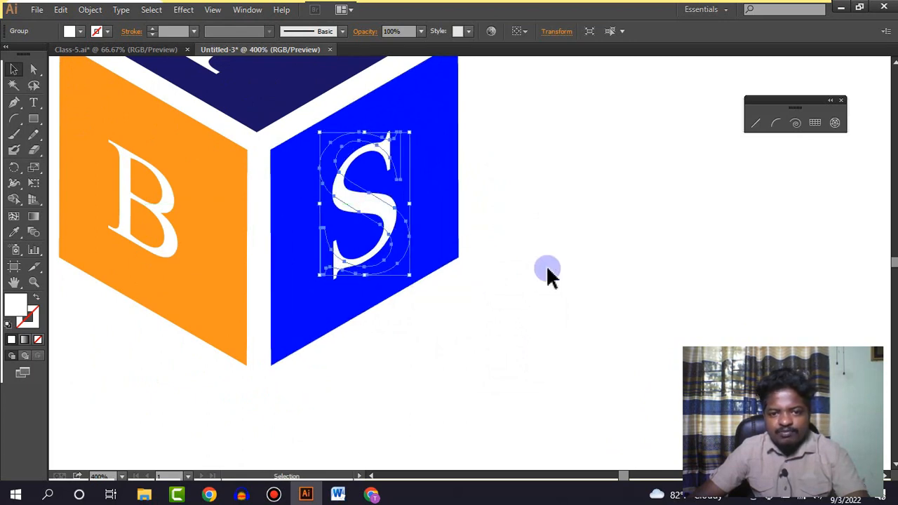
click(546, 265)
- Enlarge the letter B proportionally and center it on the cube's orange face
drag(421, 319, 558, 341)
drag(299, 240, 262, 186)
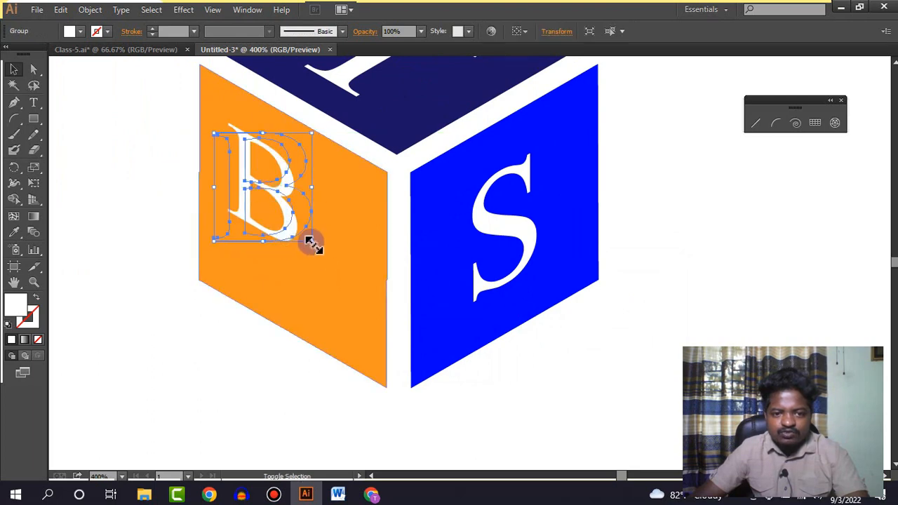
drag(311, 242, 352, 286)
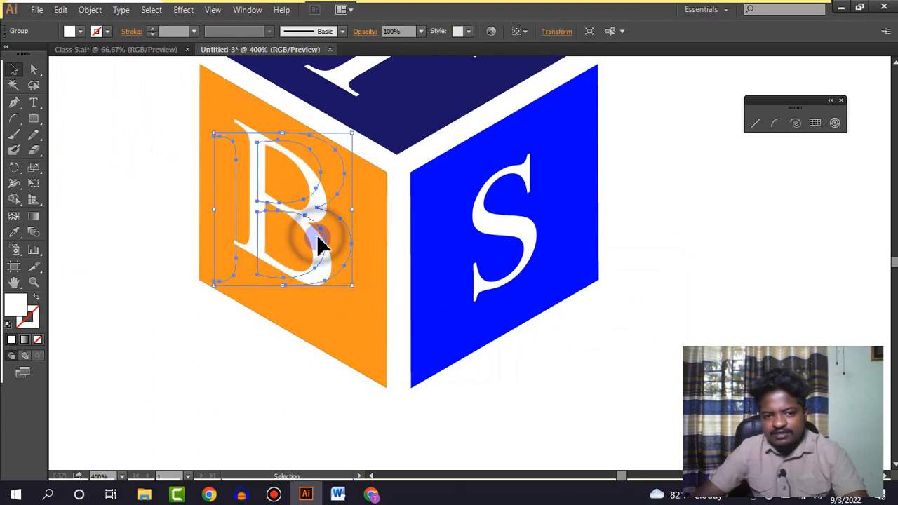
drag(318, 237, 317, 249)
click(588, 306)
- Compare the lettered cube with the reference cube on the whole artboard
scroll(606, 252, down, 1)
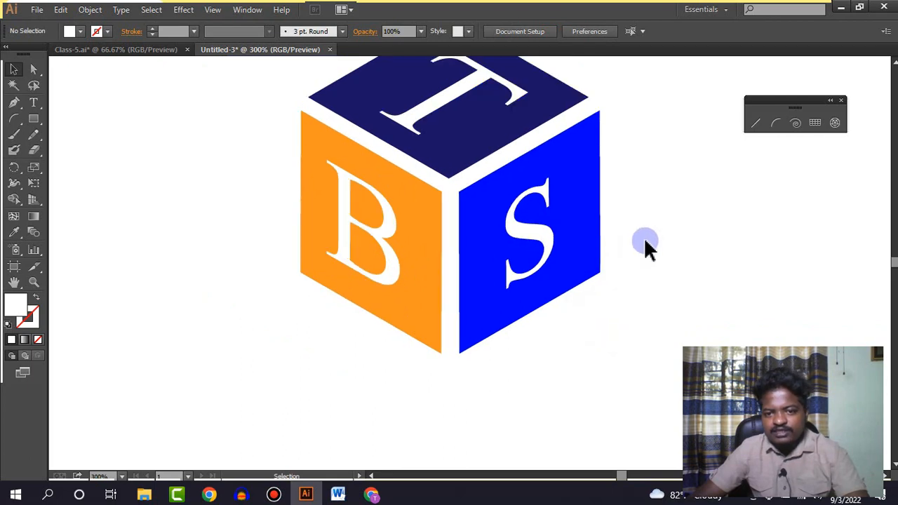
scroll(645, 242, down, 3)
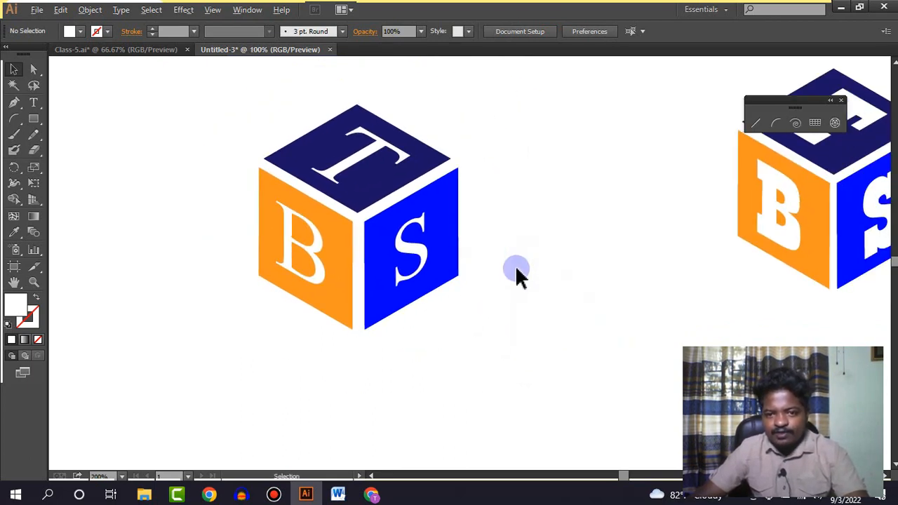
drag(639, 292, 479, 275)
scroll(449, 281, down, 1)
scroll(346, 296, up, 2)
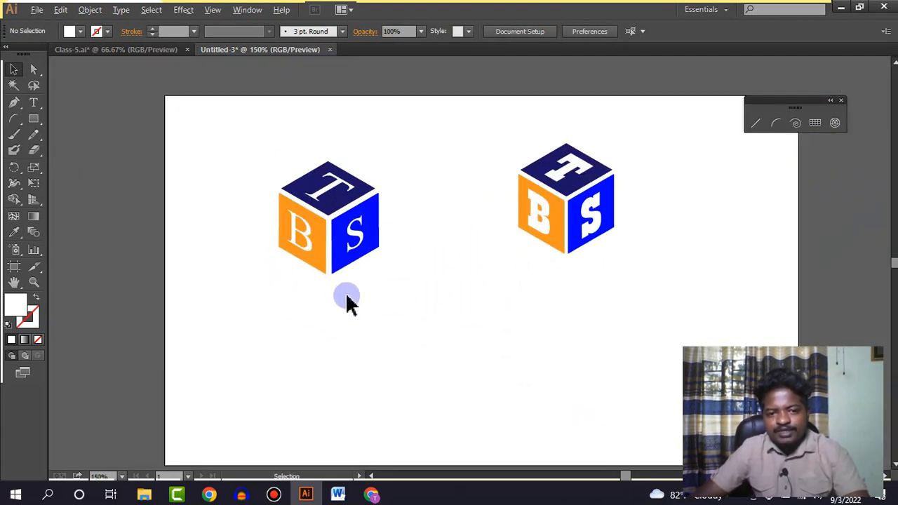
scroll(439, 258, up, 1)
scroll(431, 259, up, 1)
- Draw a wide rectangle below the two cubes, fill it with red and move it closer to the new cube
drag(431, 259, 426, 357)
drag(430, 261, 285, 170)
click(32, 120)
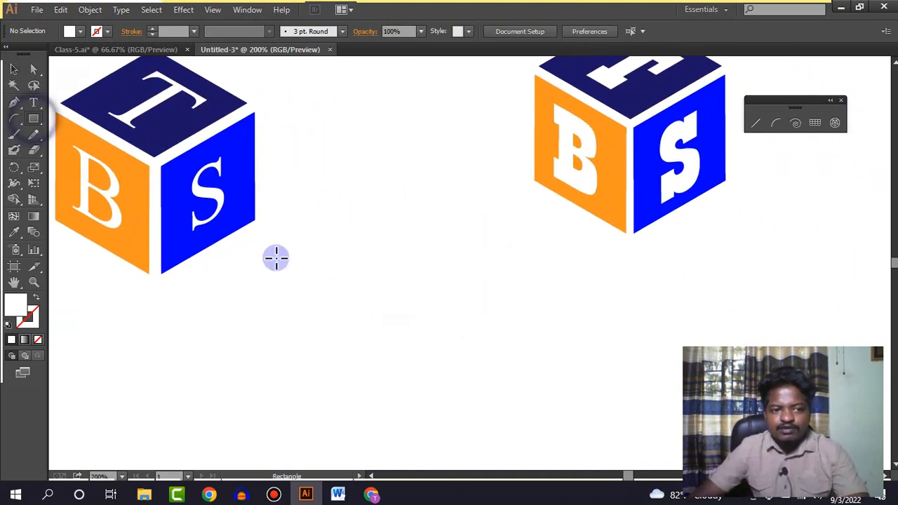
mouse_move(363, 311)
mouse_down()
mouse_move(389, 332)
mouse_move(622, 381)
mouse_up()
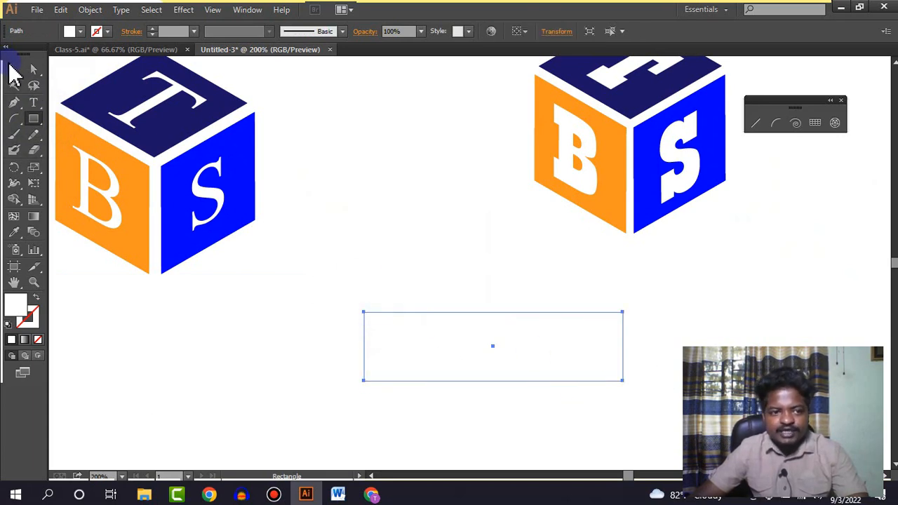
click(80, 32)
click(46, 54)
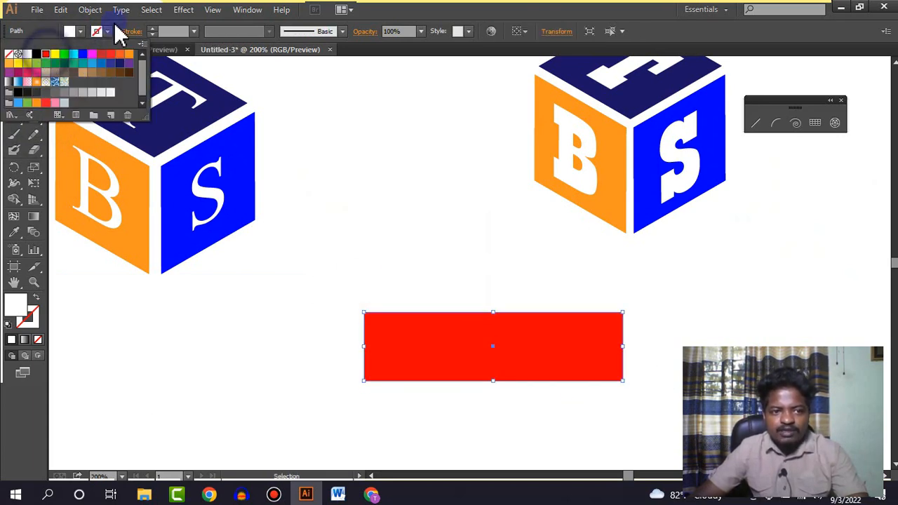
drag(456, 341, 301, 328)
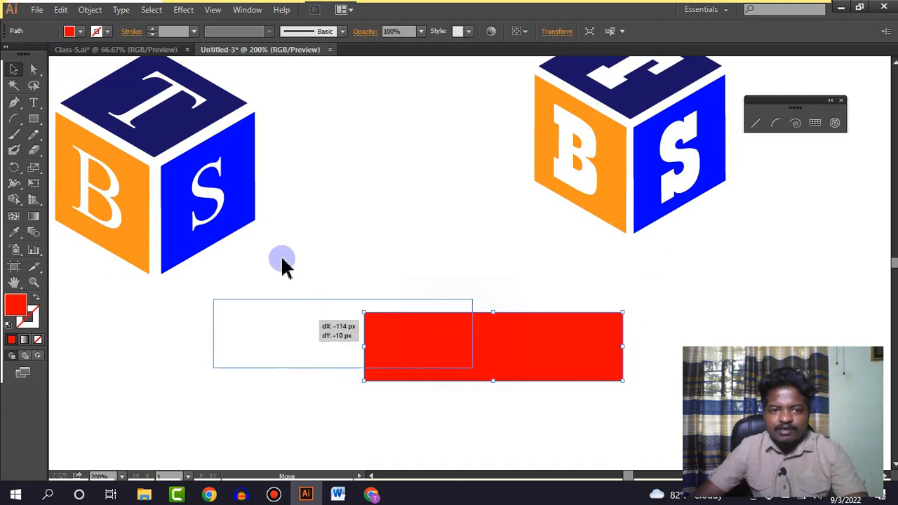
- Open the 3D Rotate options for the red rectangle and turn on the preview
click(186, 10)
mouse_move(211, 85)
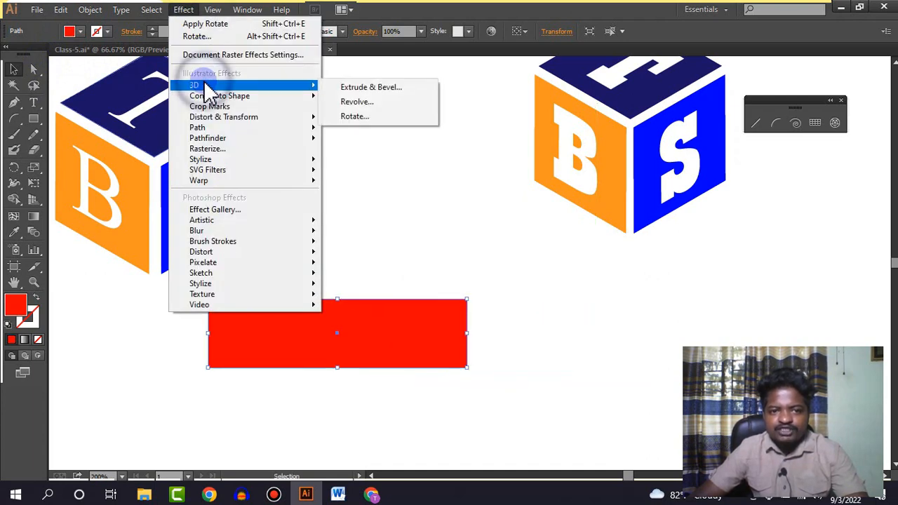
click(378, 117)
click(503, 315)
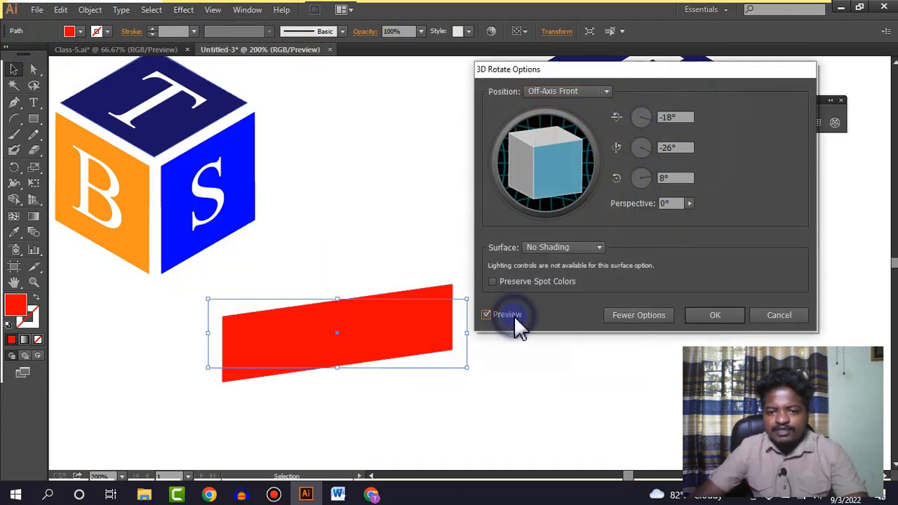
- Try the Left, Bottom, Off-Axis Right, Off-Axis Top, Off-Axis Bottom and Off-Axis Back positions on the red rectangle
click(567, 92)
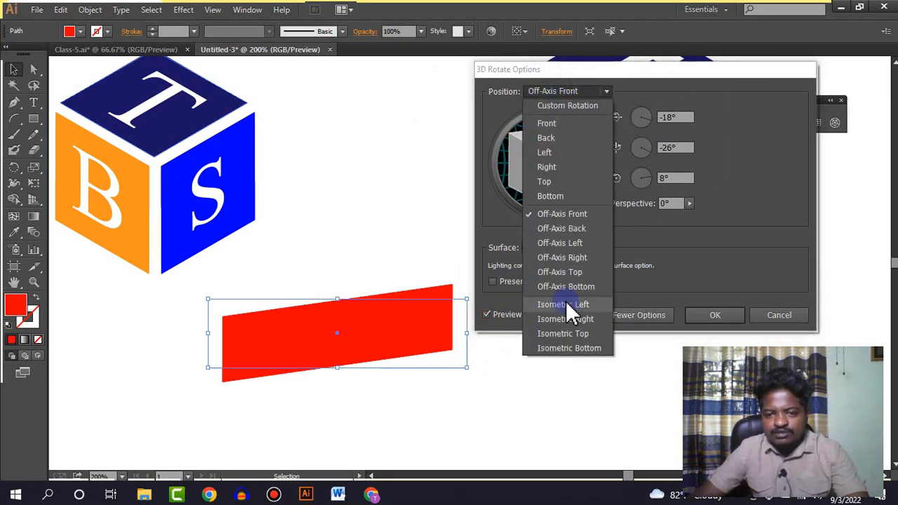
click(556, 152)
click(544, 93)
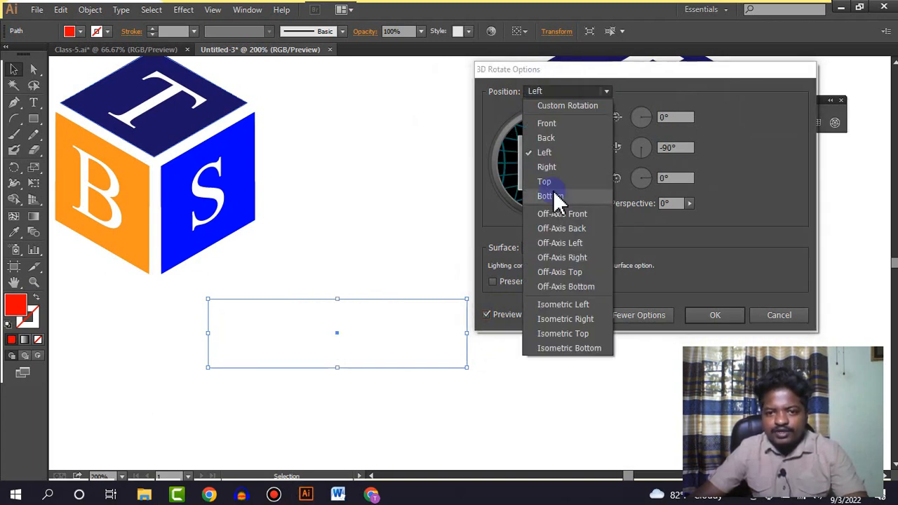
click(555, 191)
click(548, 92)
click(567, 257)
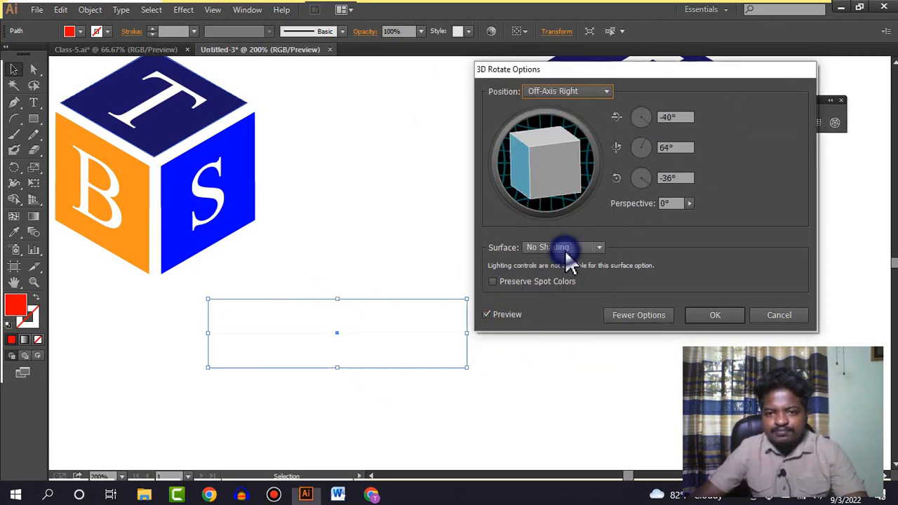
click(541, 92)
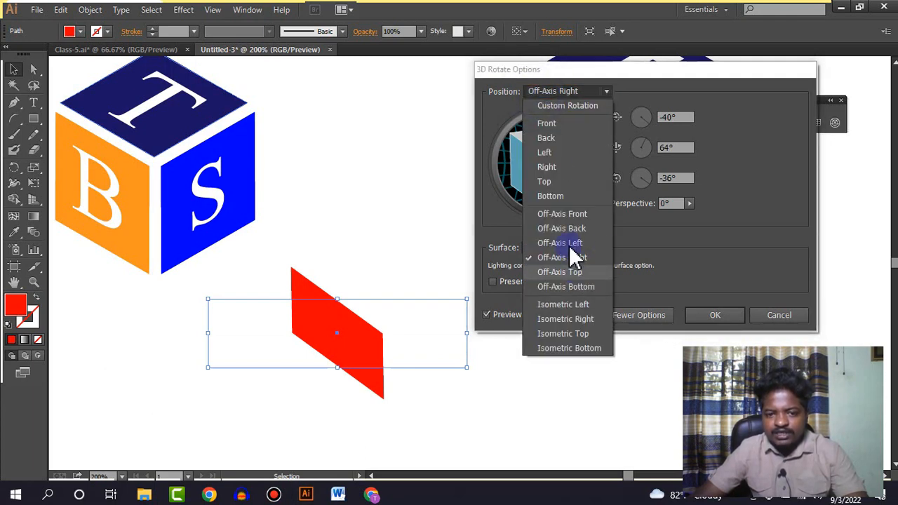
click(559, 273)
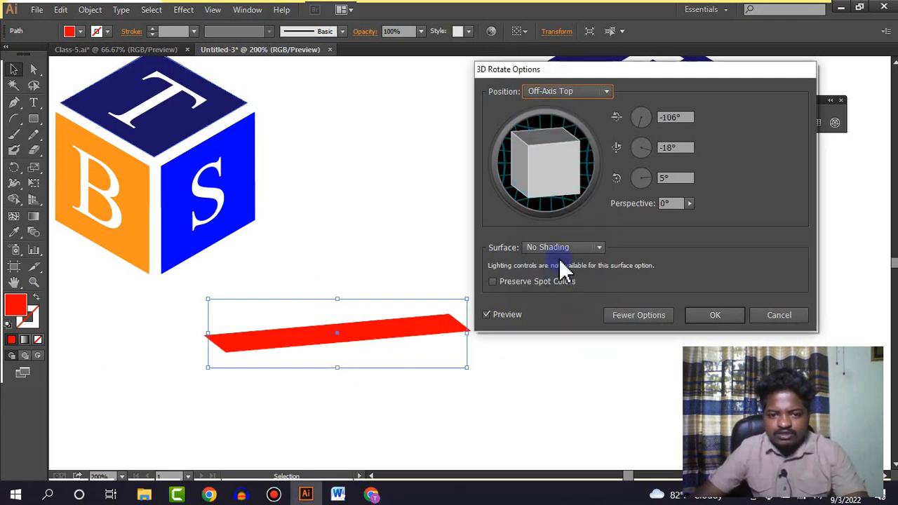
click(561, 92)
click(565, 286)
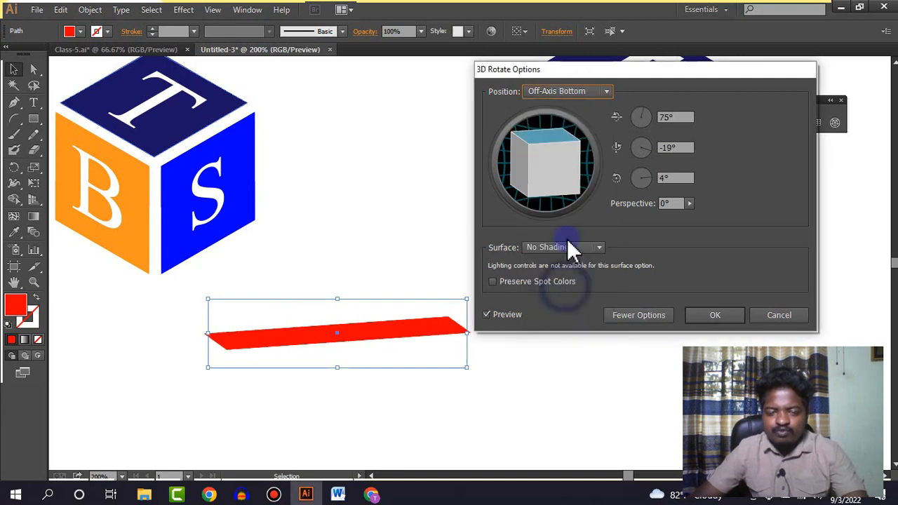
click(562, 92)
click(565, 229)
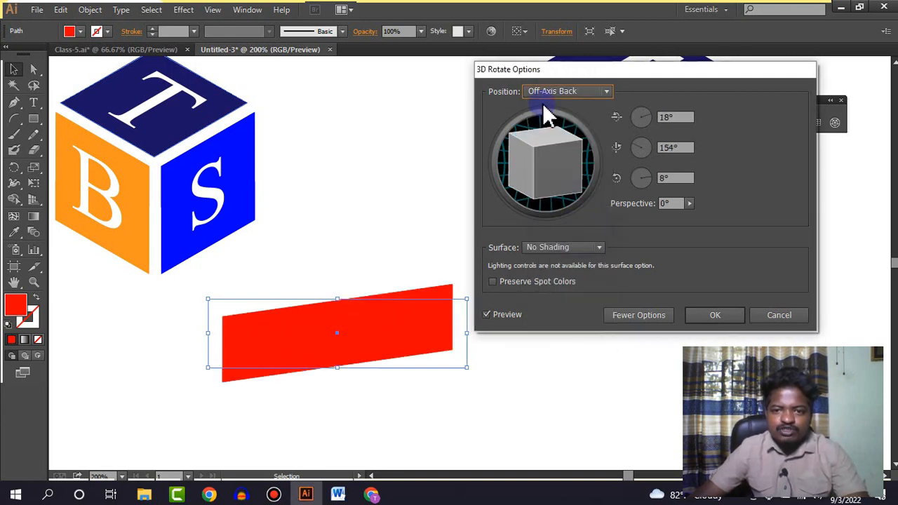
- Set the red rectangle's 3D rotation to the Isometric Right position, apply it and deselect
click(544, 97)
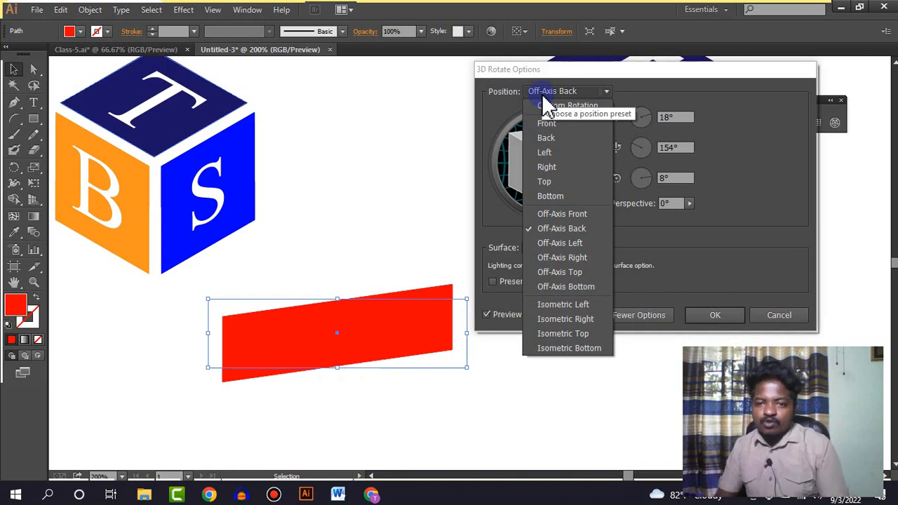
click(568, 319)
click(715, 315)
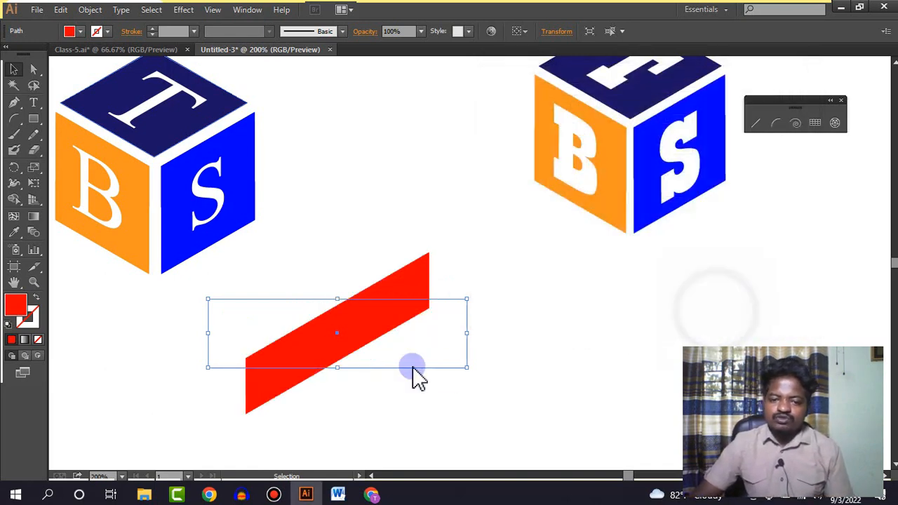
click(525, 357)
- Move the rotated red rectangle into the space below and between the two cubes
drag(324, 319, 398, 320)
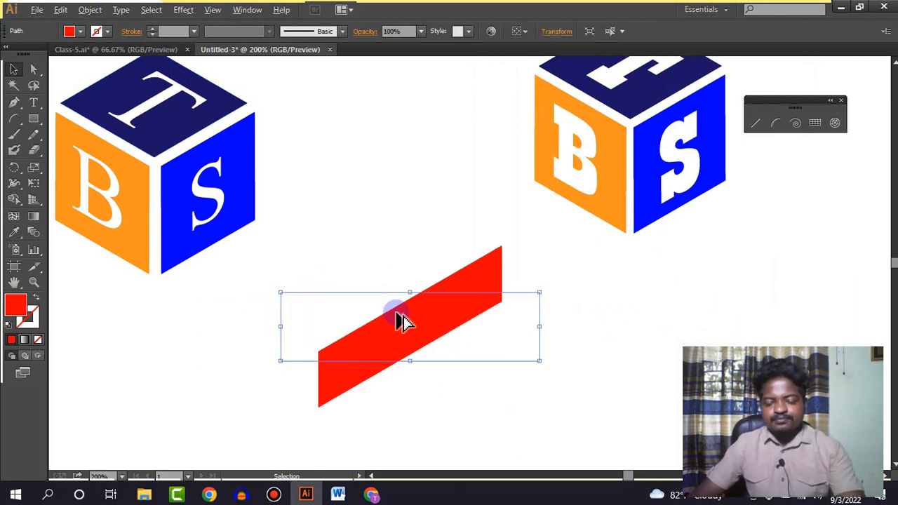
scroll(397, 314, down, 2)
drag(511, 329, 479, 313)
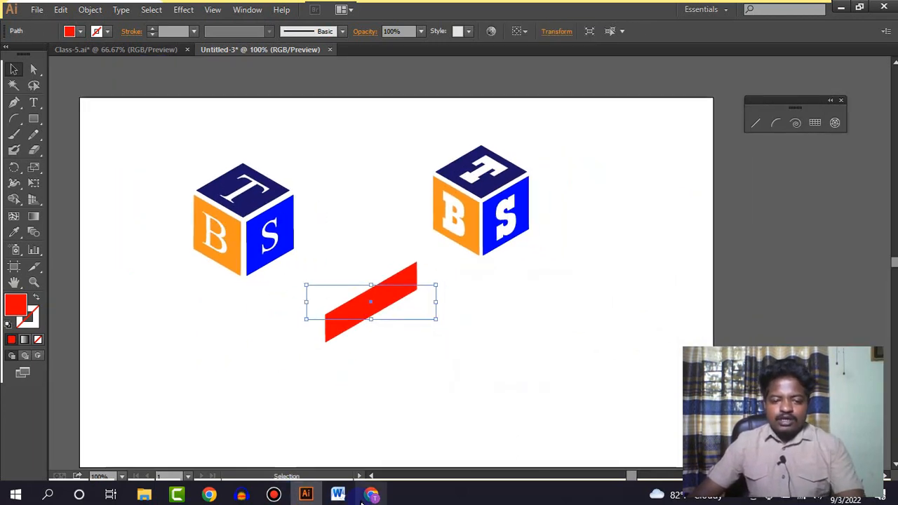
click(264, 501)
click(263, 501)
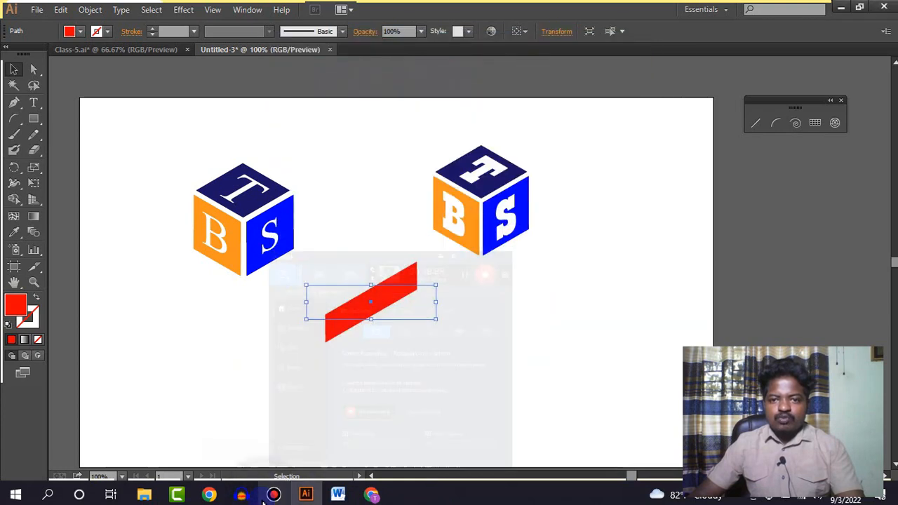